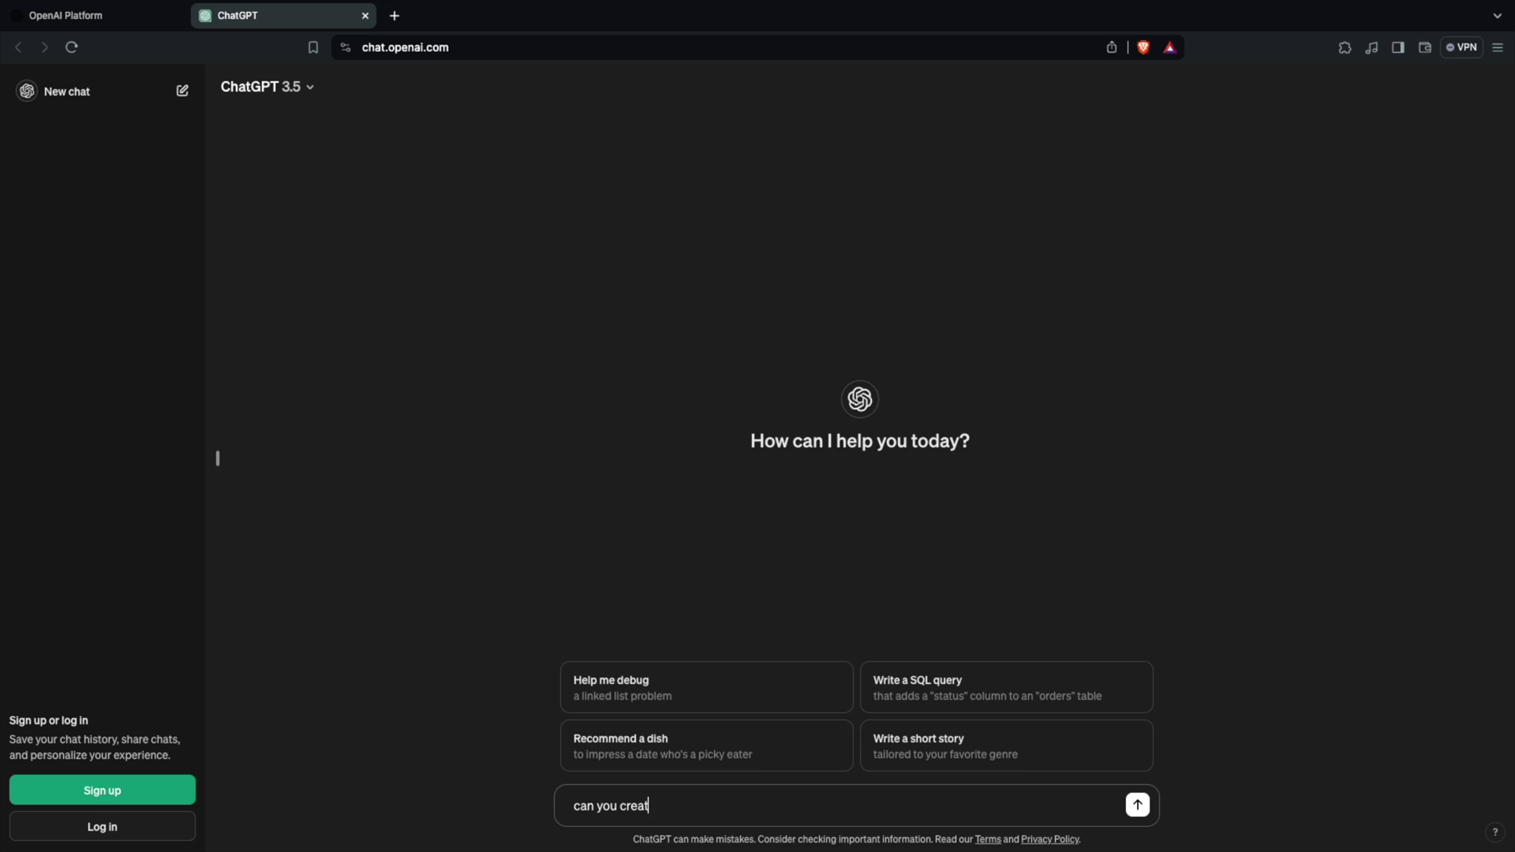
Ask ChatGPT "can you create a new bird which does not exist".
type("d which does not exist")
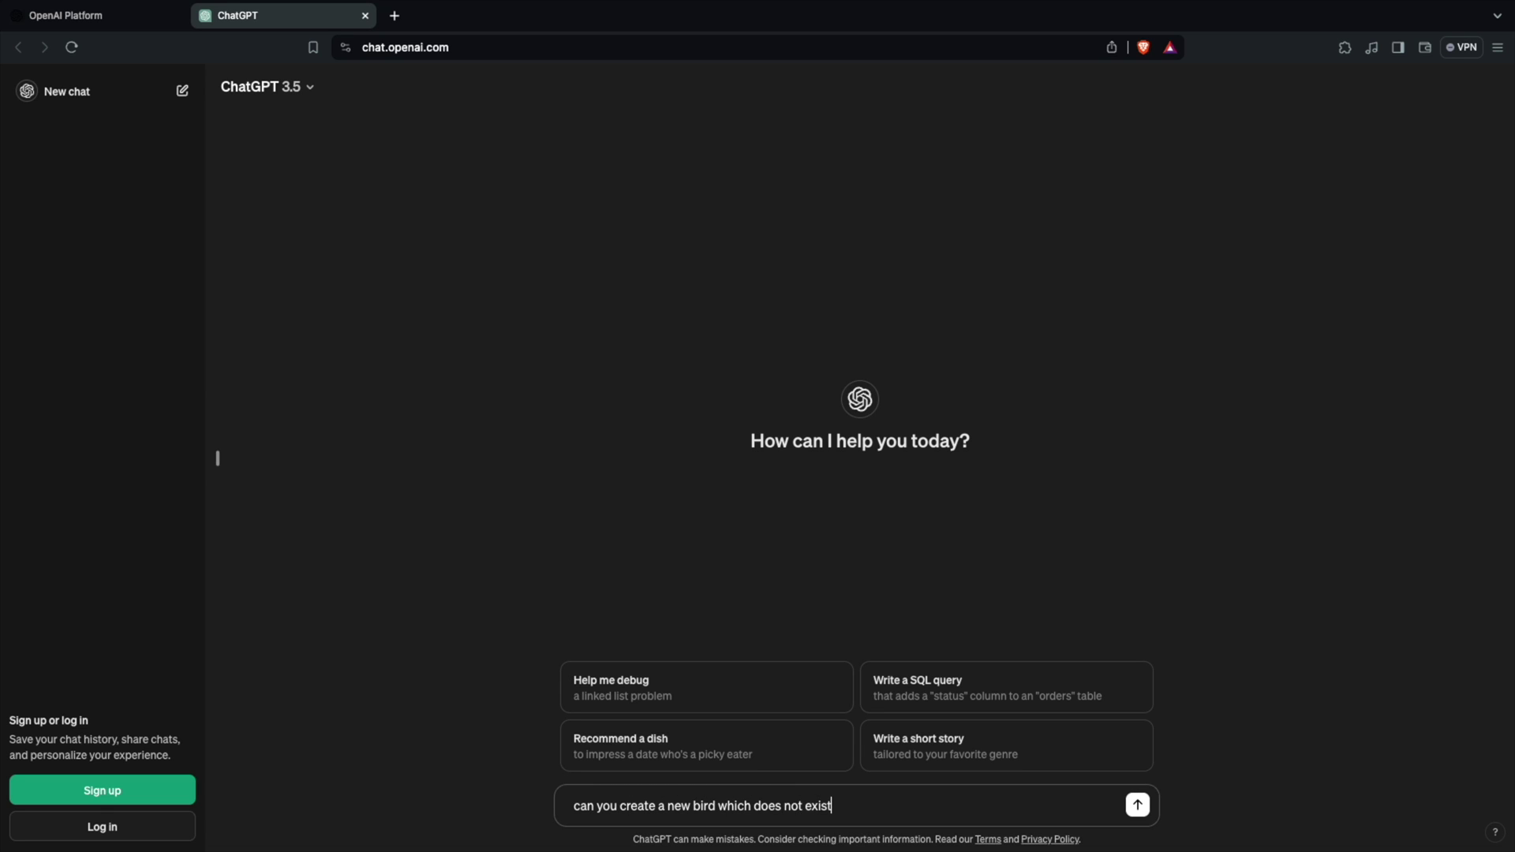
key("Return")
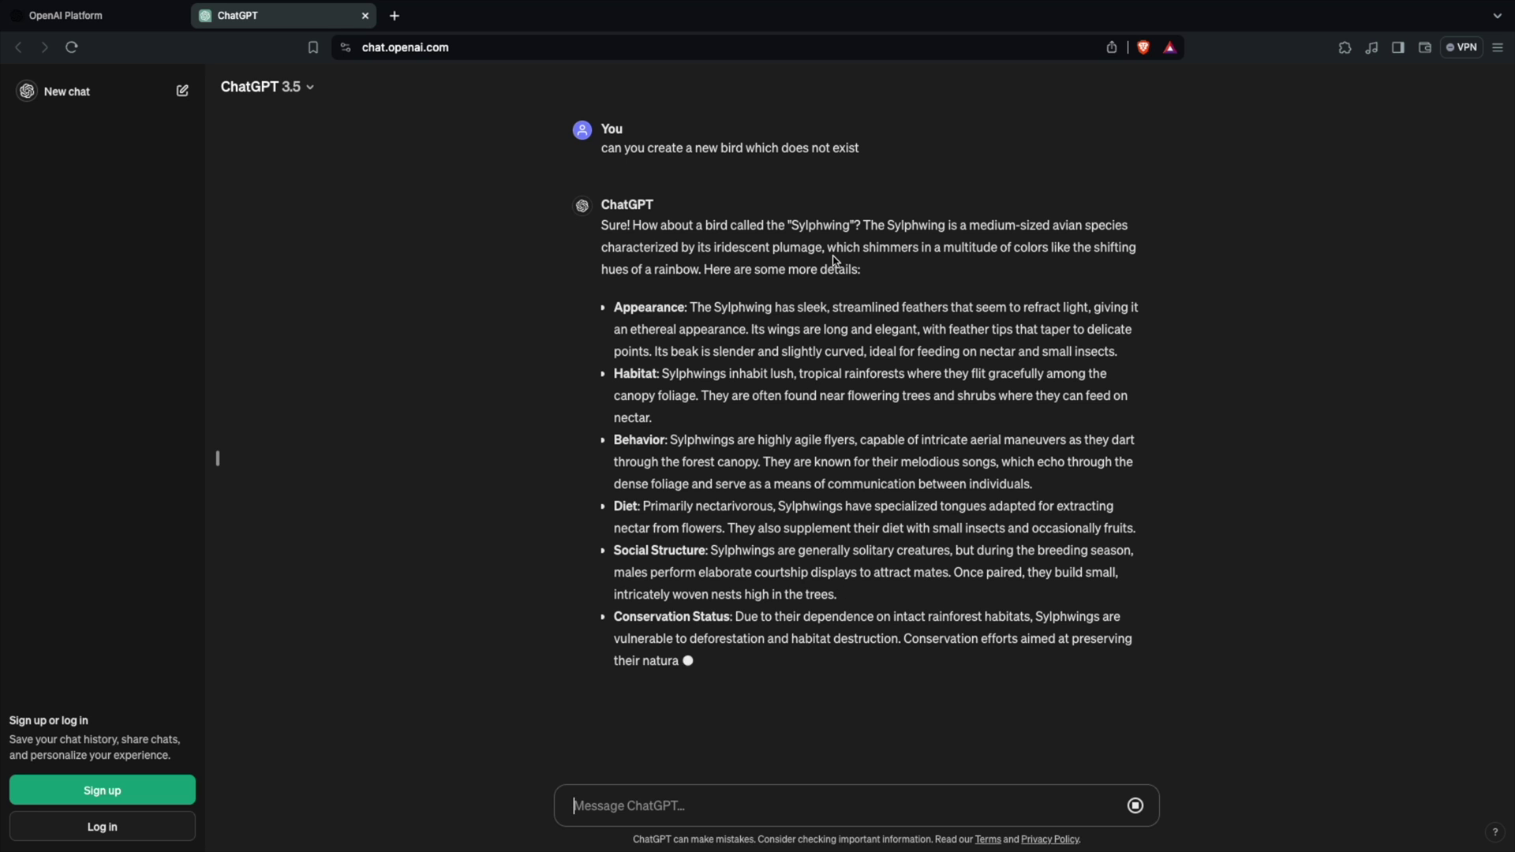
Read through the reply about the invented bird, examining its name, plumage, appearance, habitat and diet.
scroll(1050, 228, "up", 1)
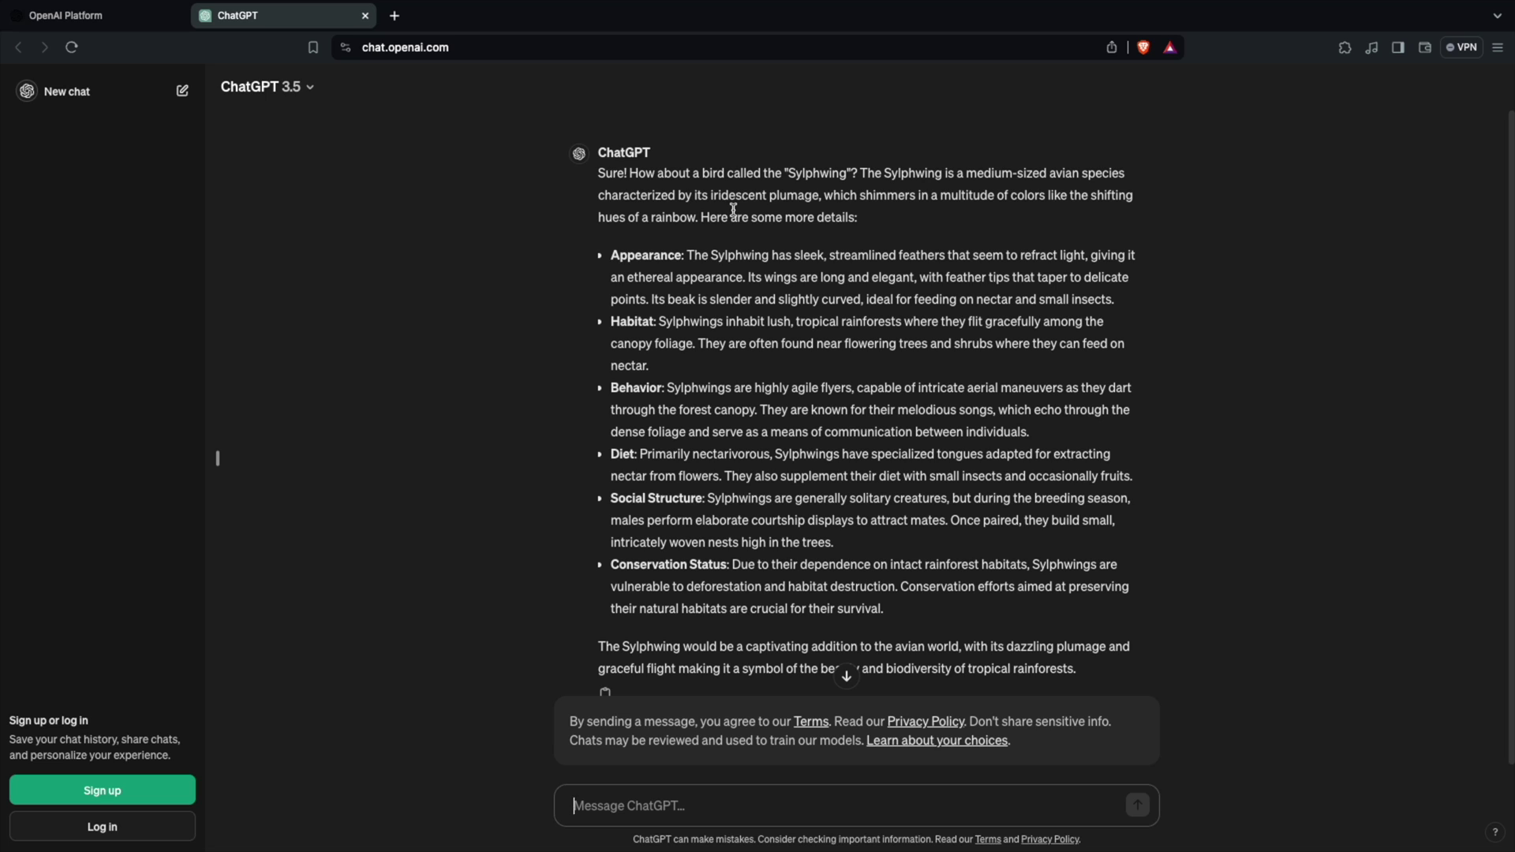
double_click(796, 195)
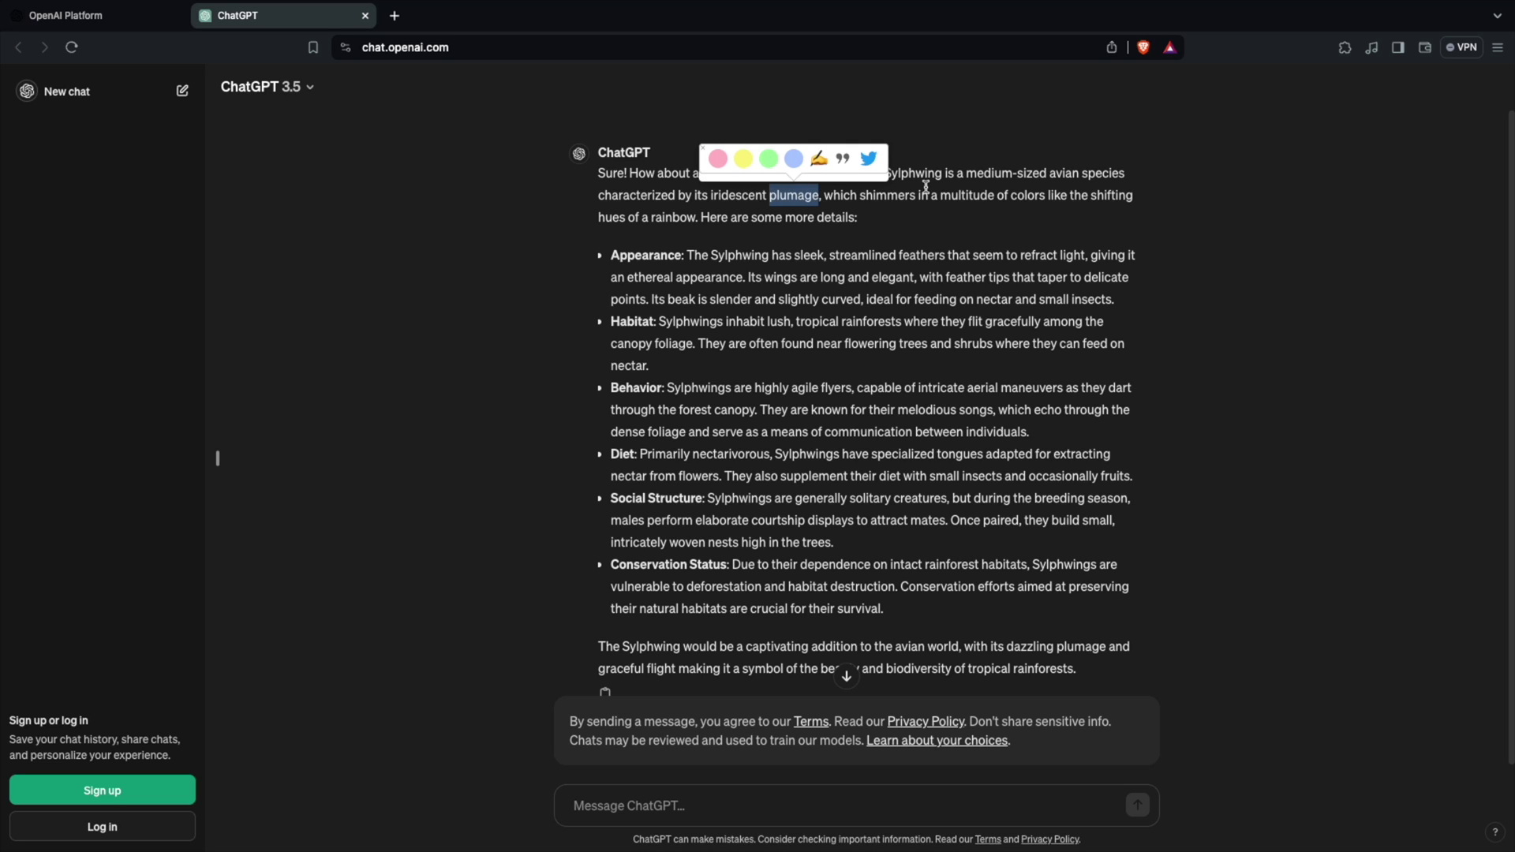
left_click_drag(930, 195, 857, 217)
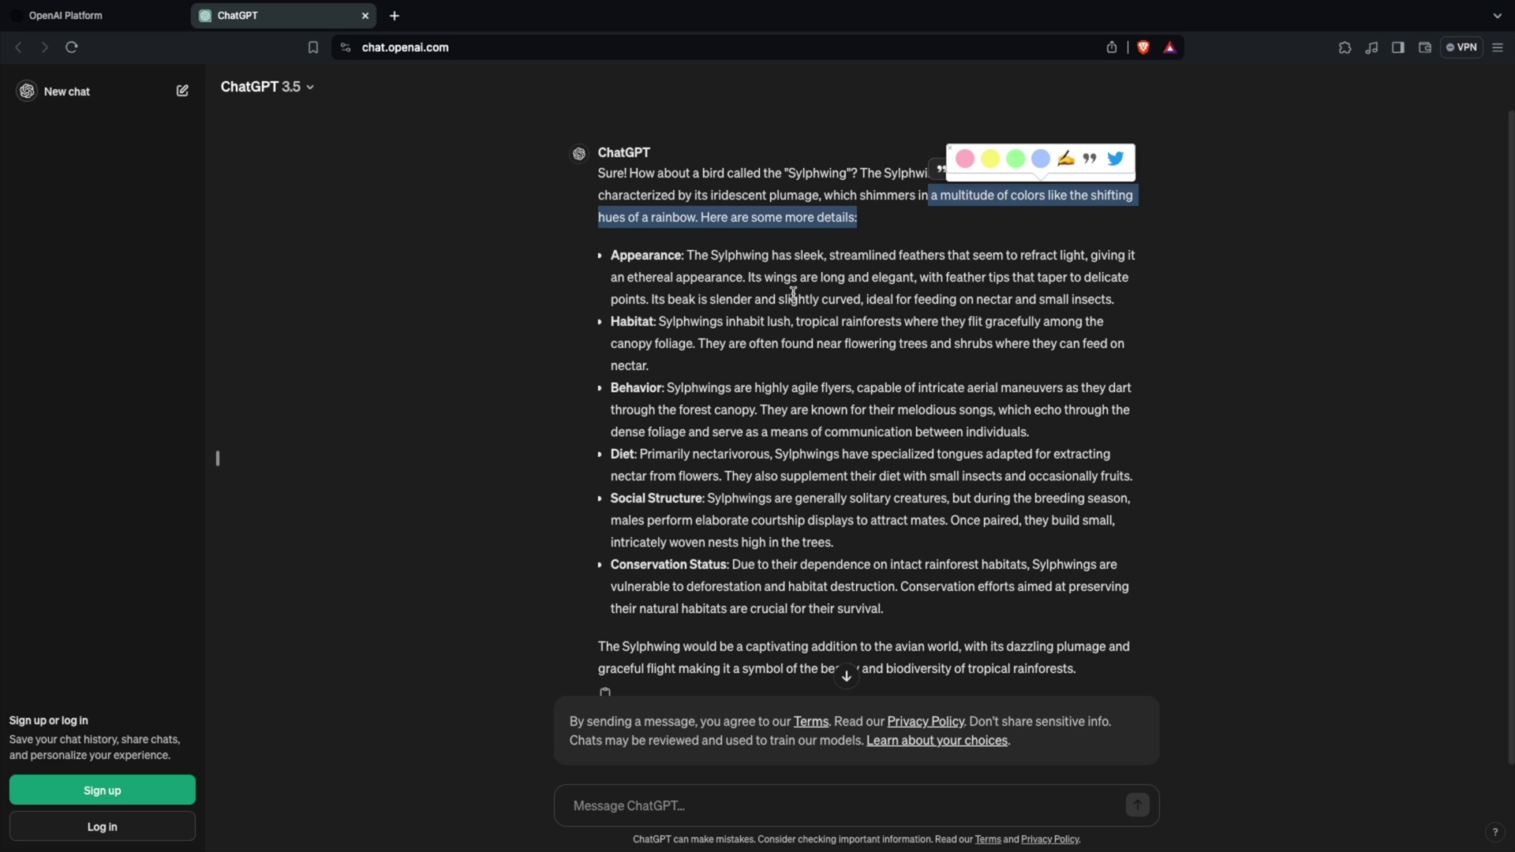
scroll(780, 394, "up", 1)
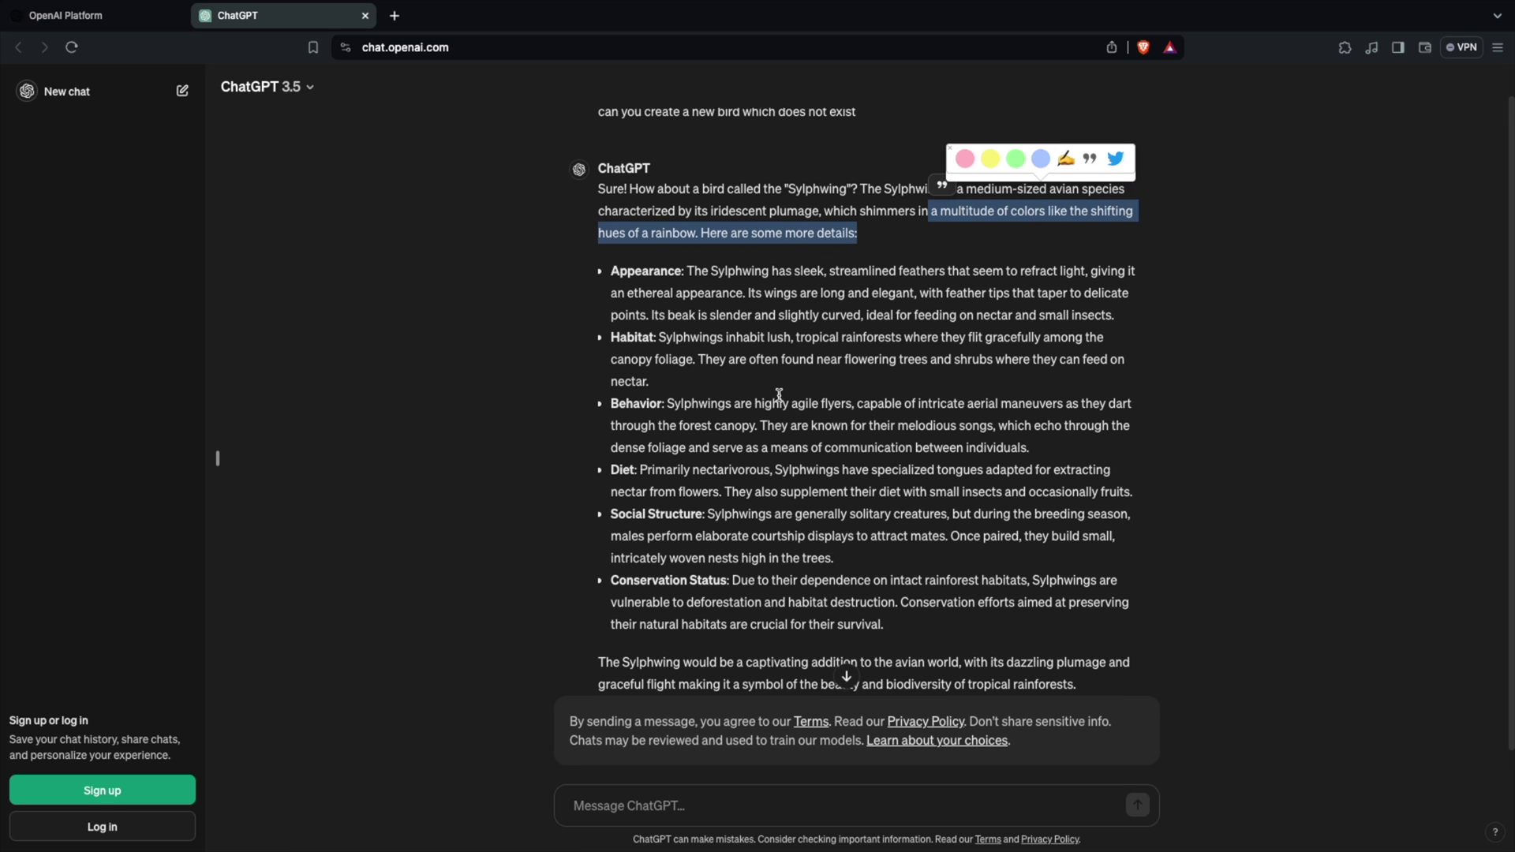
left_click(789, 337)
scroll(788, 300, "up", 1)
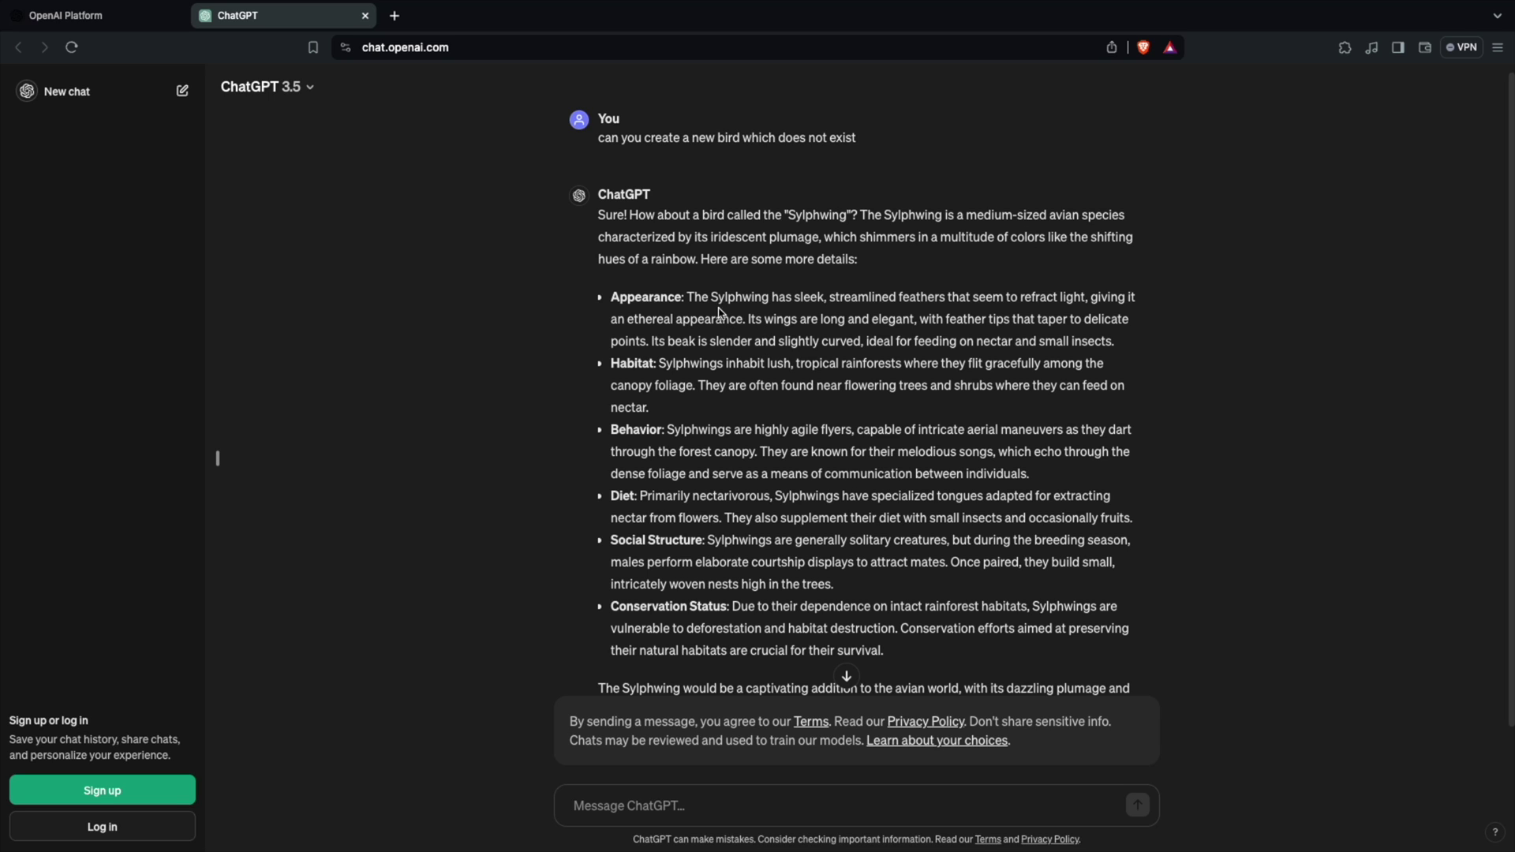
double_click(798, 299)
left_click(926, 313)
left_click_drag(1035, 297, 1062, 324)
left_click(1074, 377)
left_click_drag(632, 365, 838, 387)
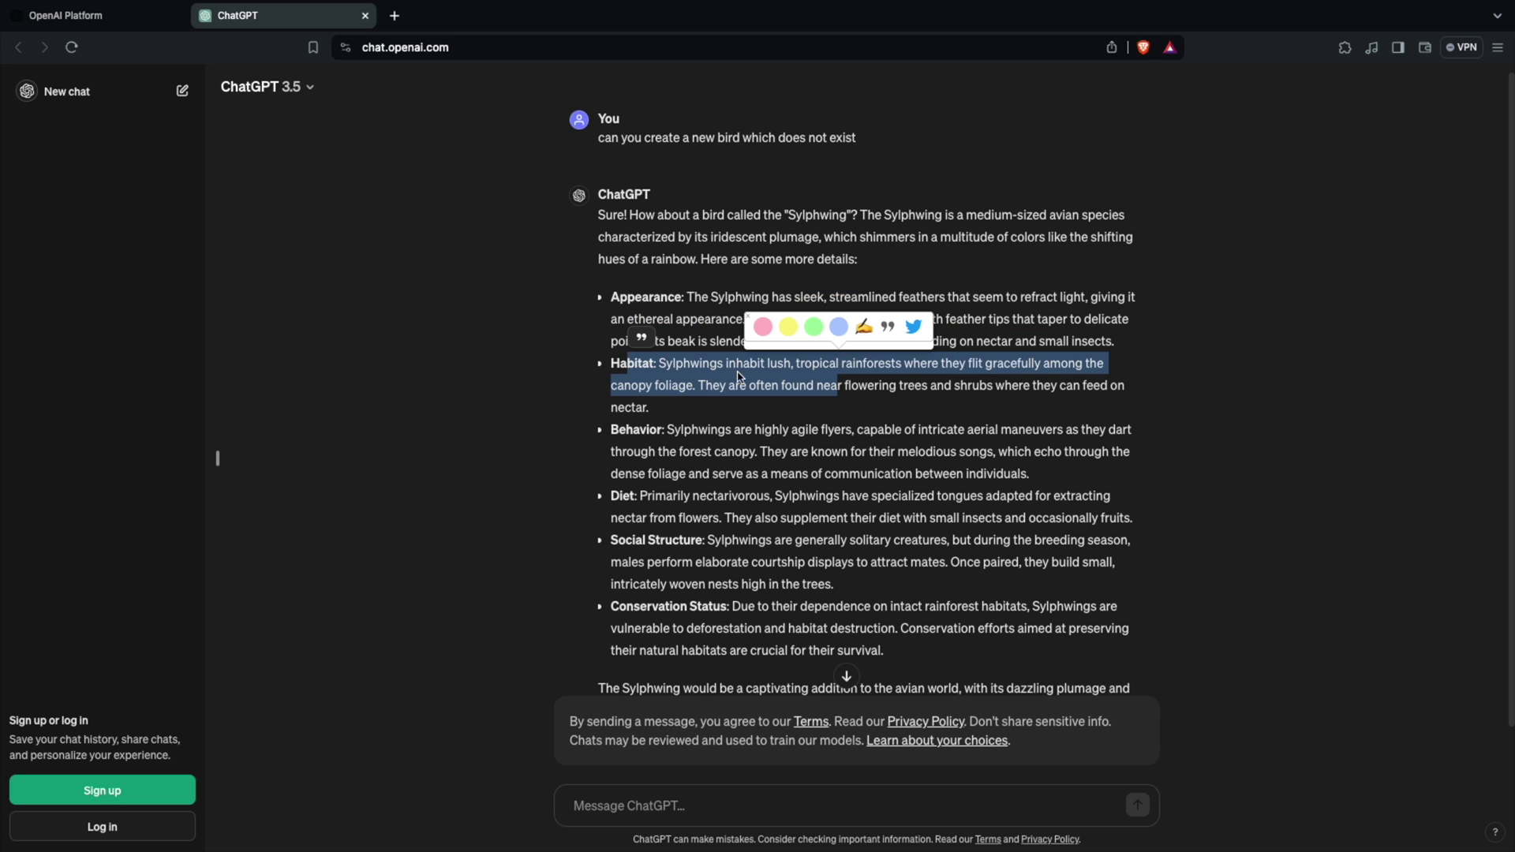
left_click(632, 363)
left_click_drag(617, 363, 691, 385)
left_click(651, 421)
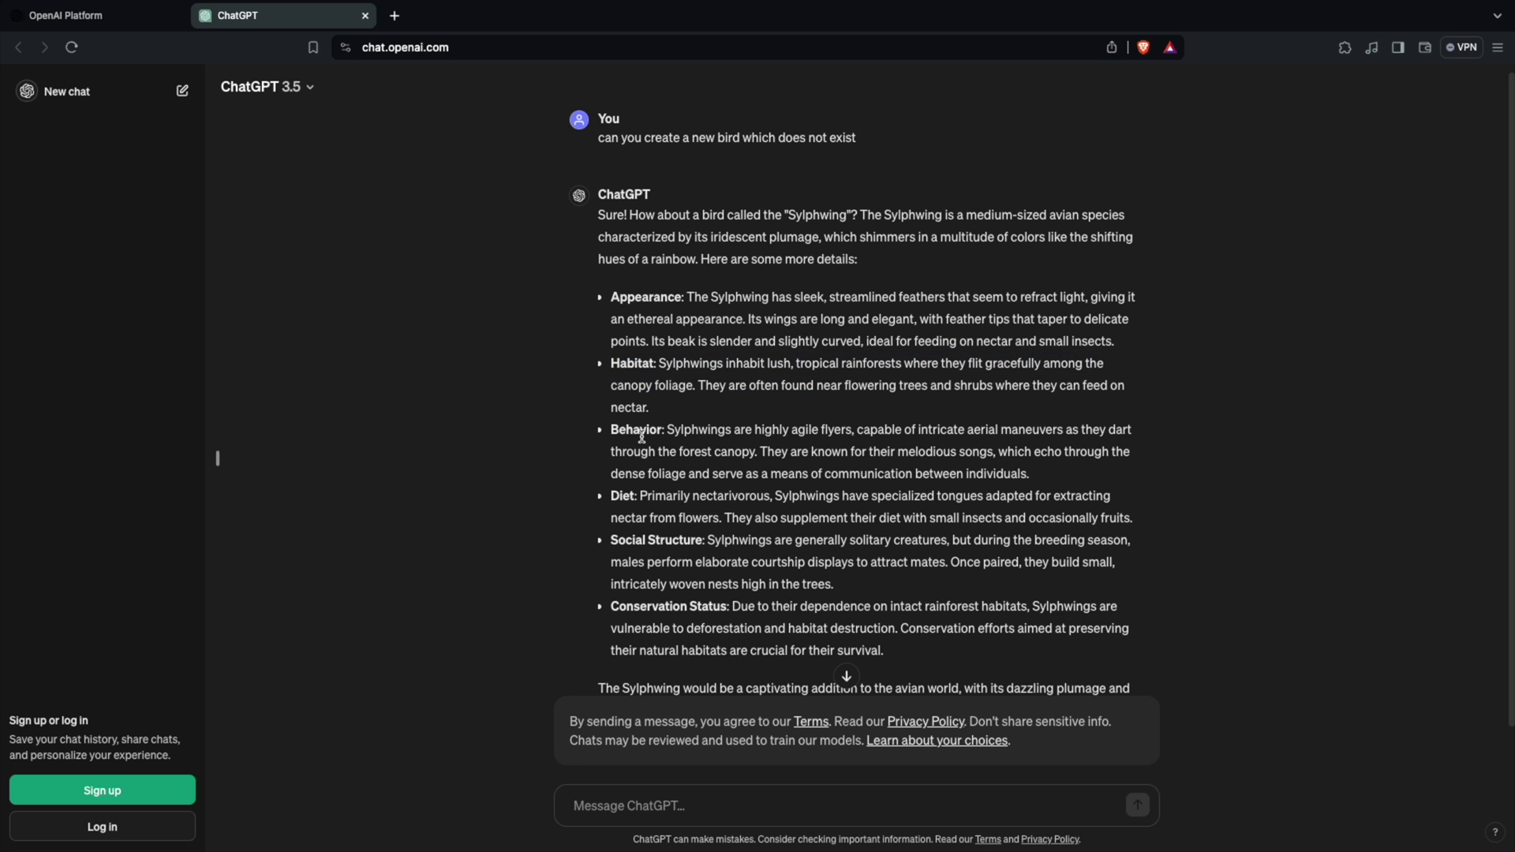
left_click_drag(655, 498, 701, 499)
scroll(711, 542, "down", 1)
scroll(711, 541, "up", 1)
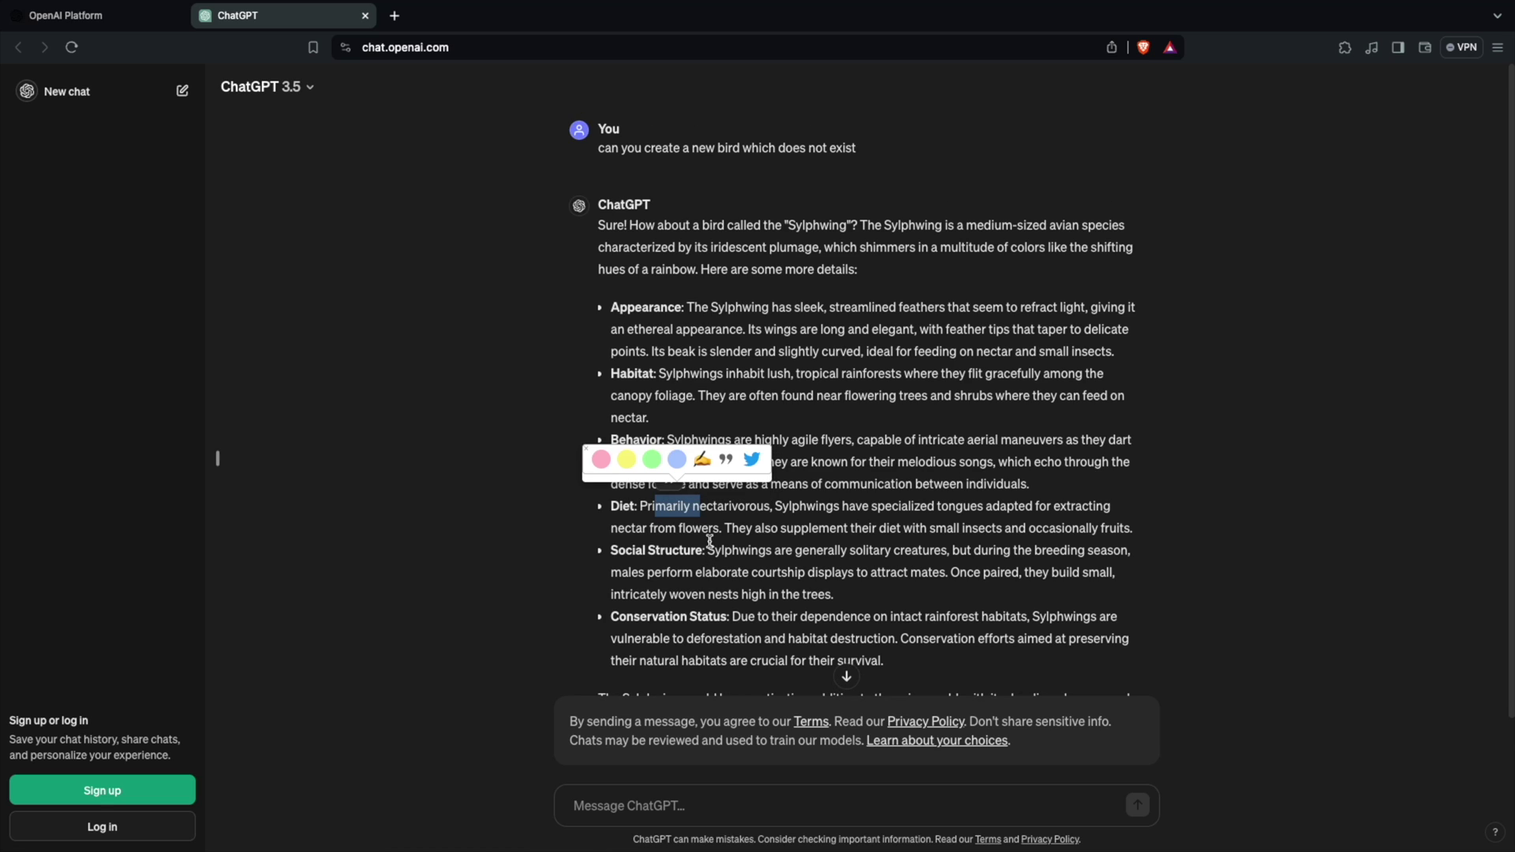
left_click(677, 813)
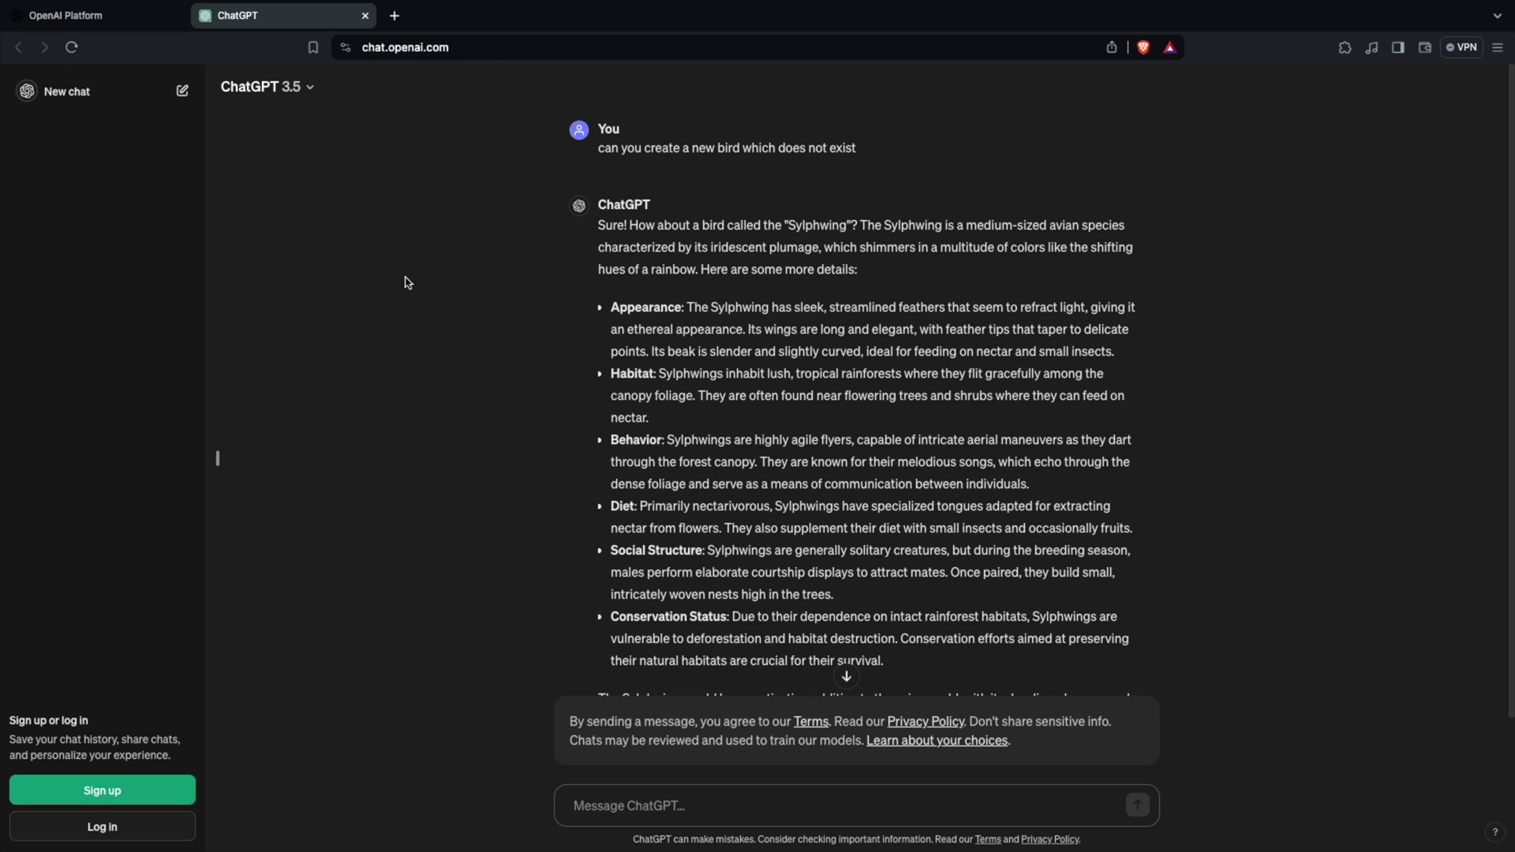
double_click(829, 231)
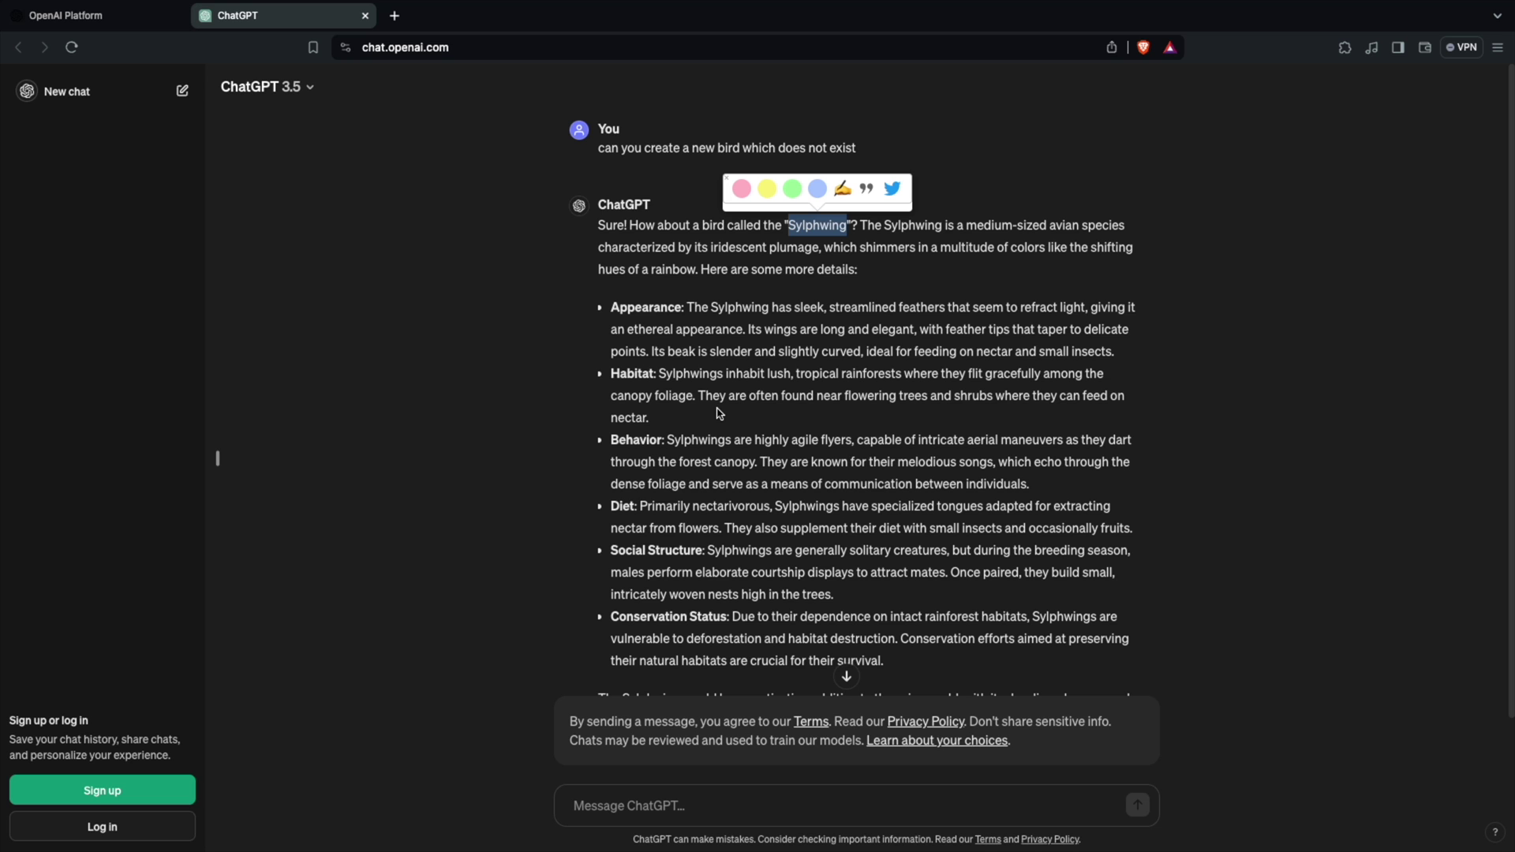
Switch to the presentation and advance past the Zero-Shot Learning slide.
key("ctrl+Left")
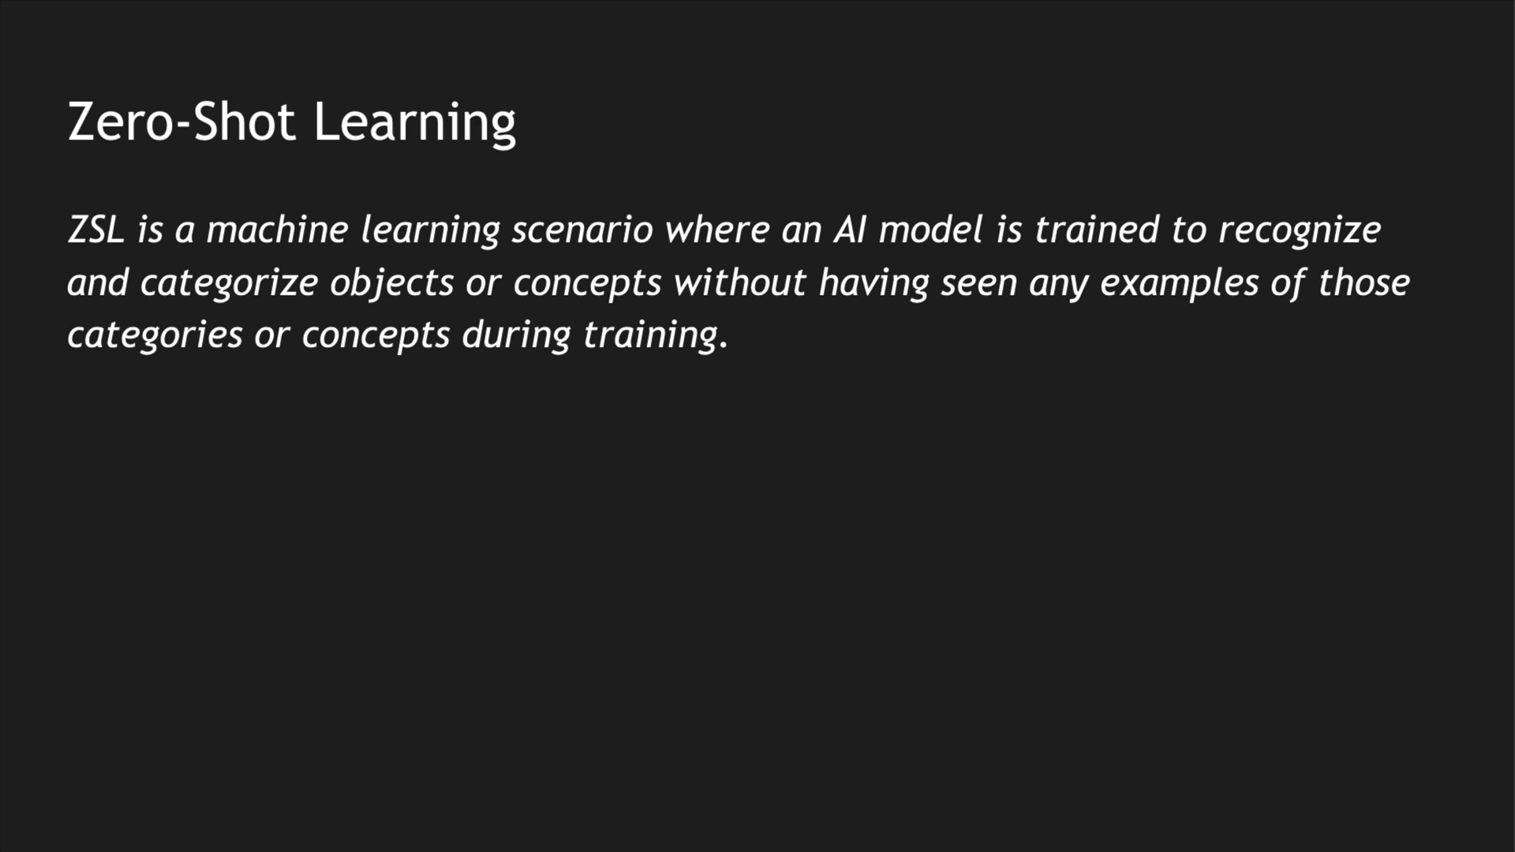
key("Right")
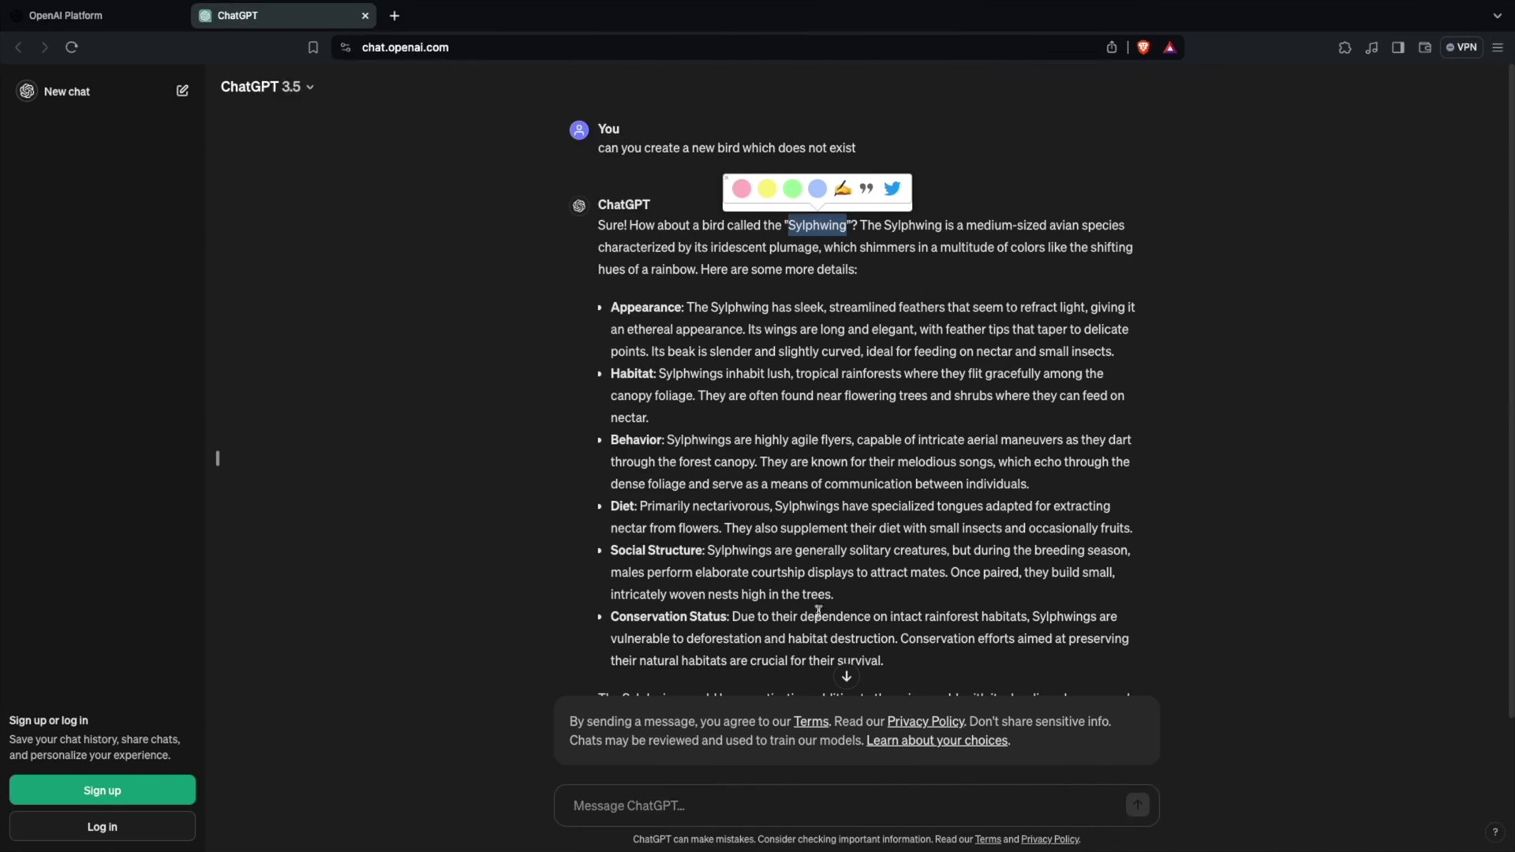
Ask ChatGPT "can you predict the temperature right now?" in the same conversation.
left_click(738, 799)
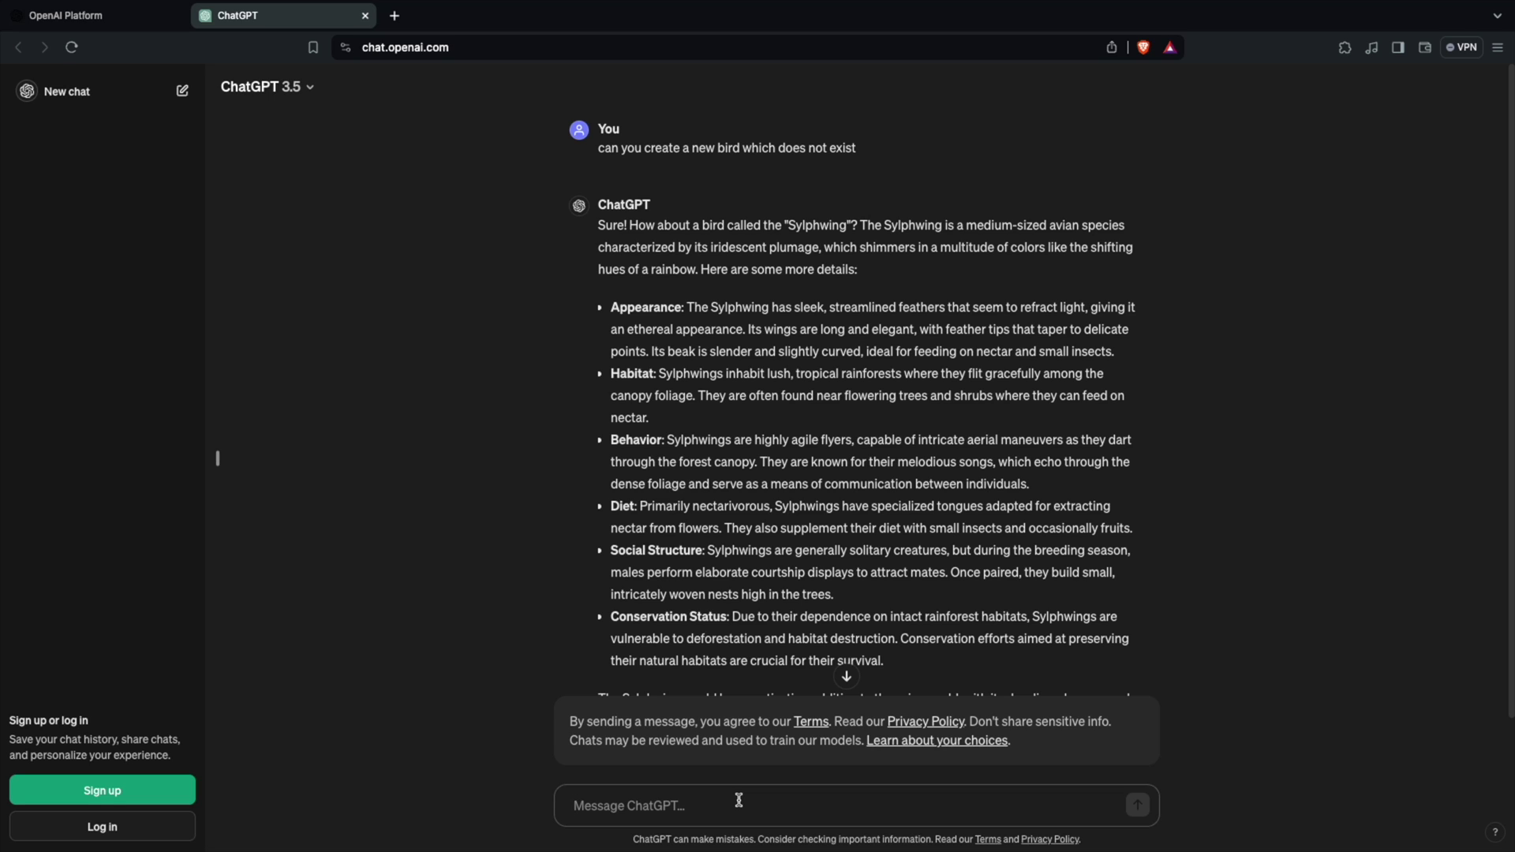
type("give me")
key("Home")
type("can")
key("Delete")
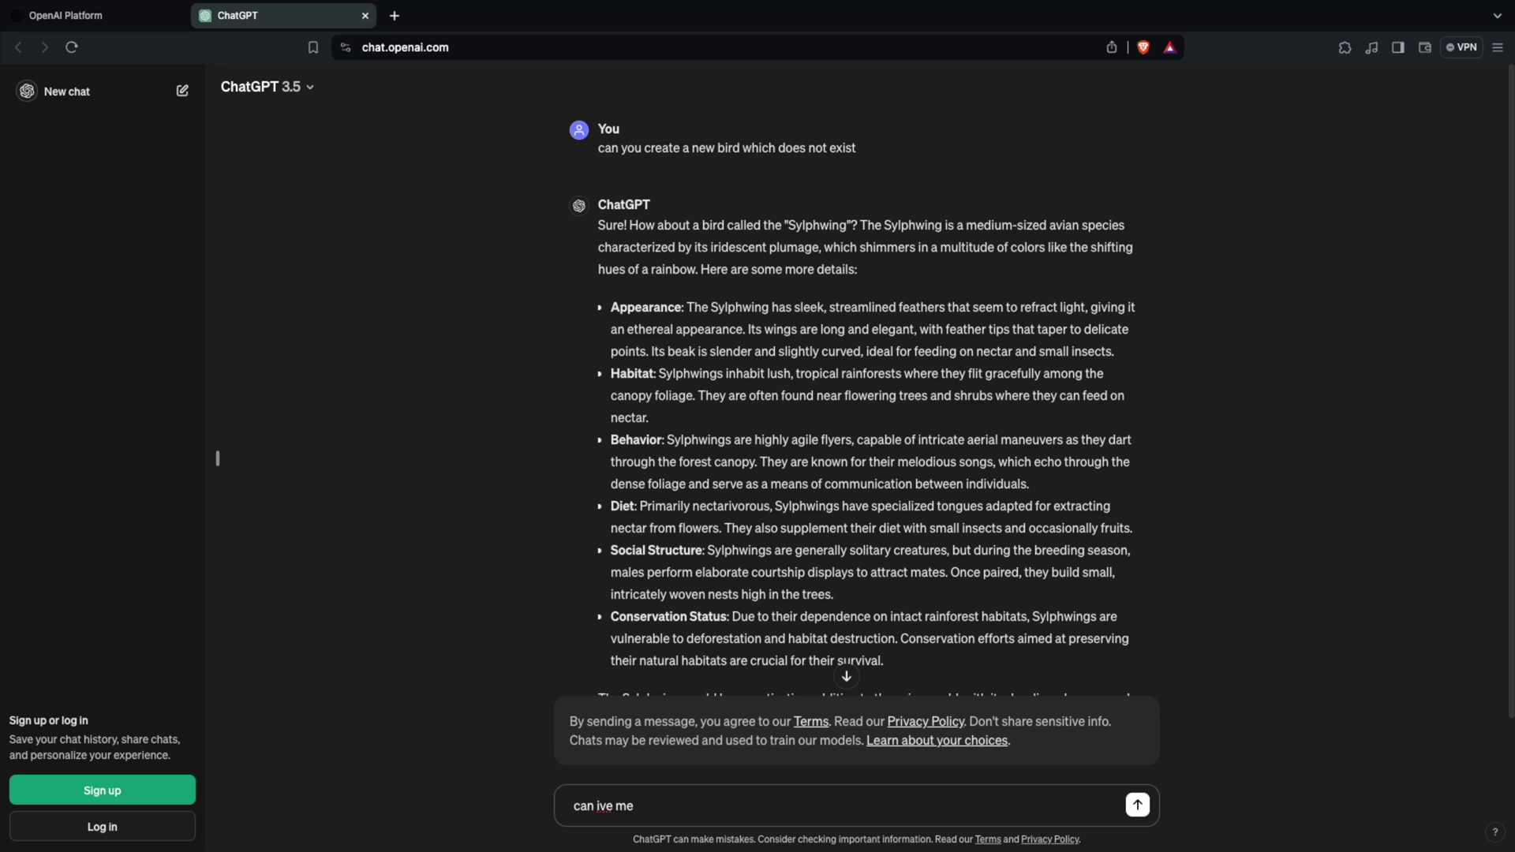
key("shift+End")
key("BackSpace")
type("you predict the tempo")
type("rature ")
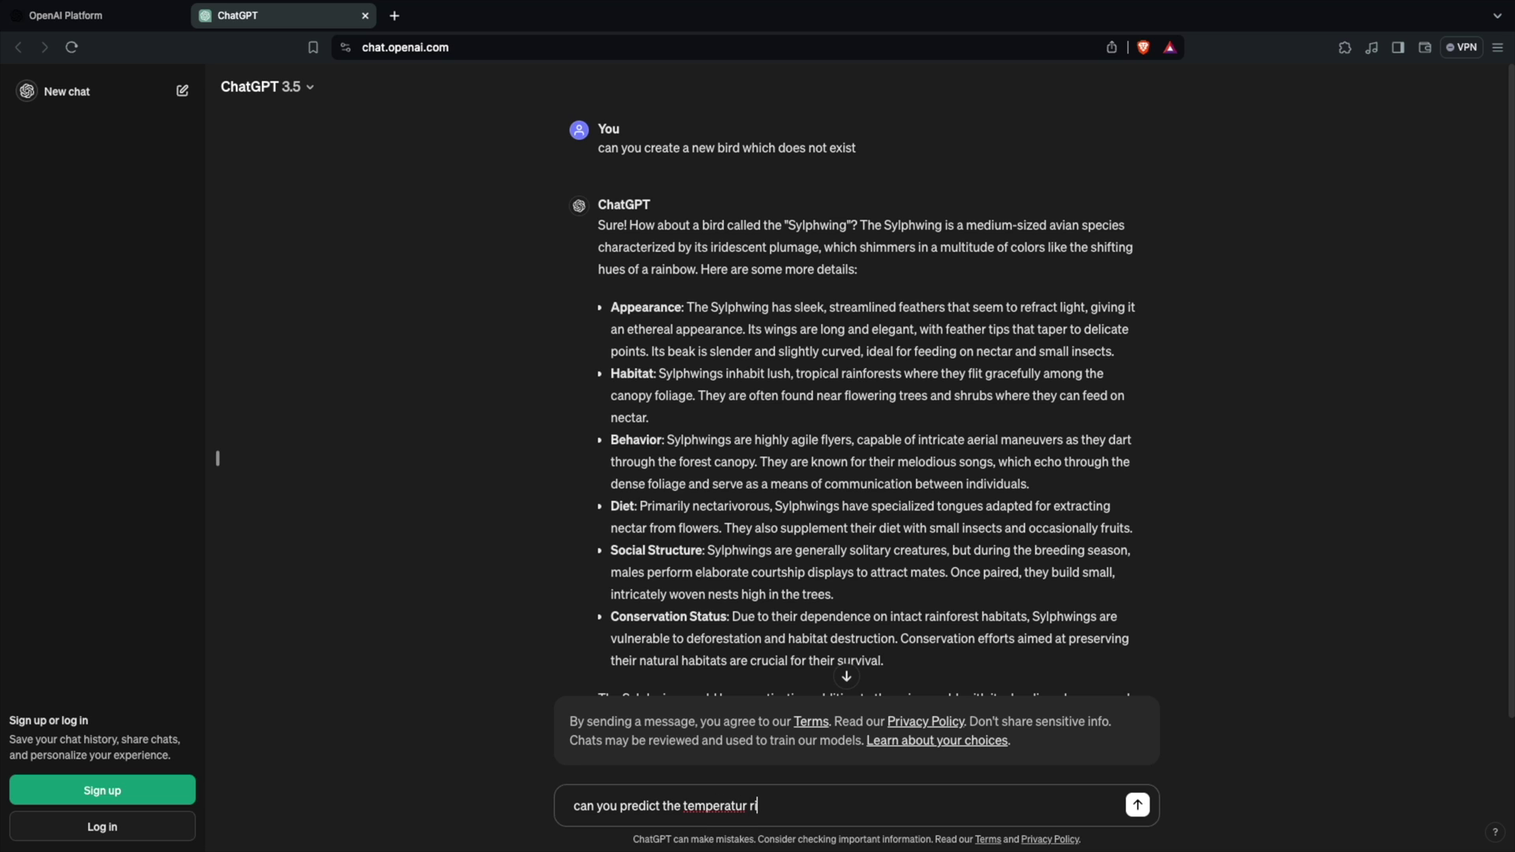
type("right now?")
key("Return")
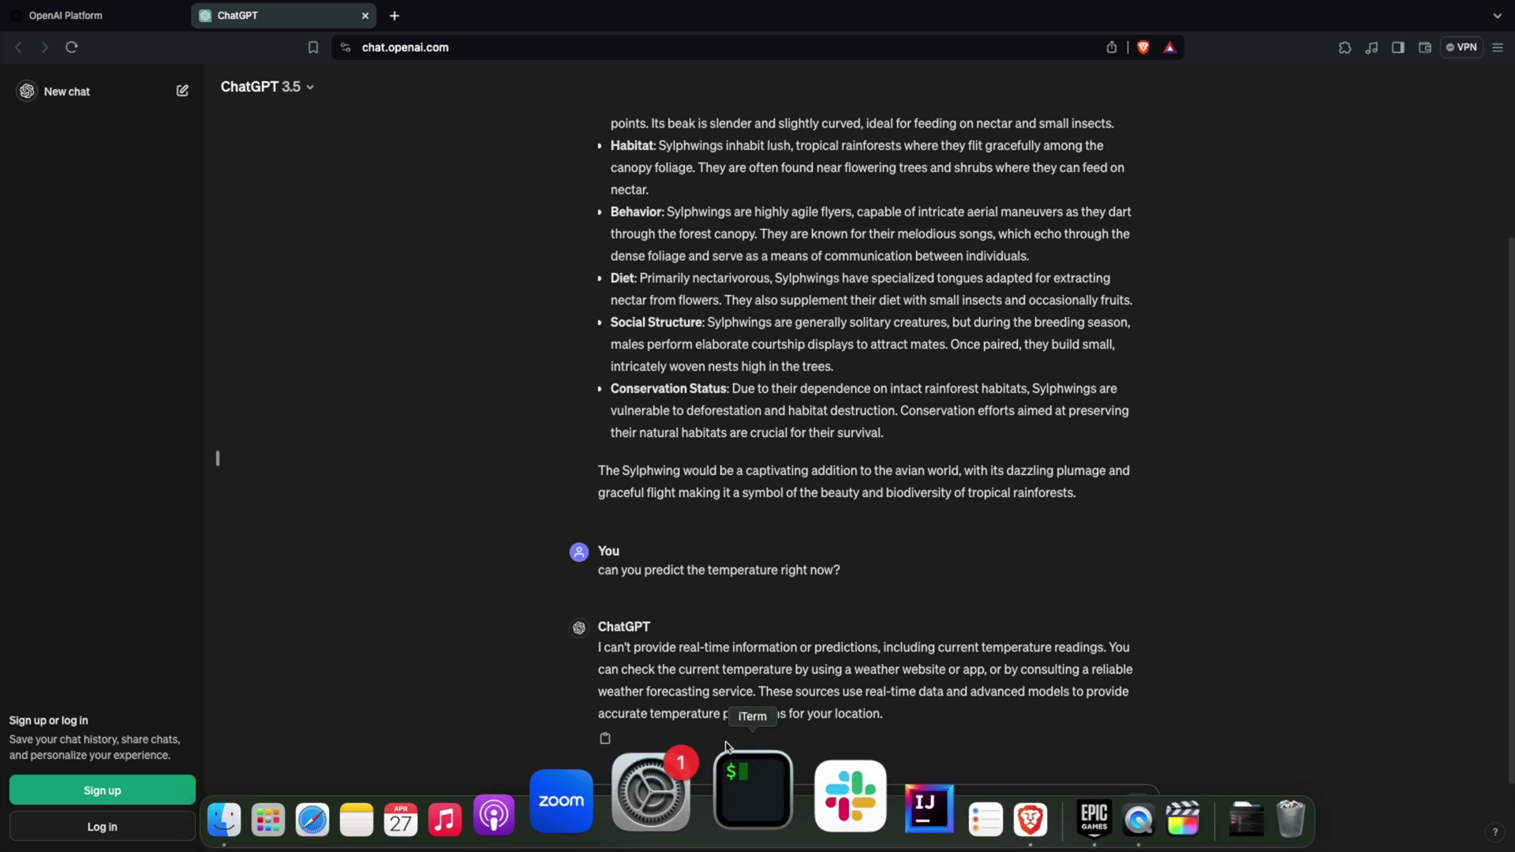
Highlight part of the temperature reply and send the follow-up prompt "It feels bit cold here. can you predict the temperature".
left_click_drag(652, 661, 890, 669)
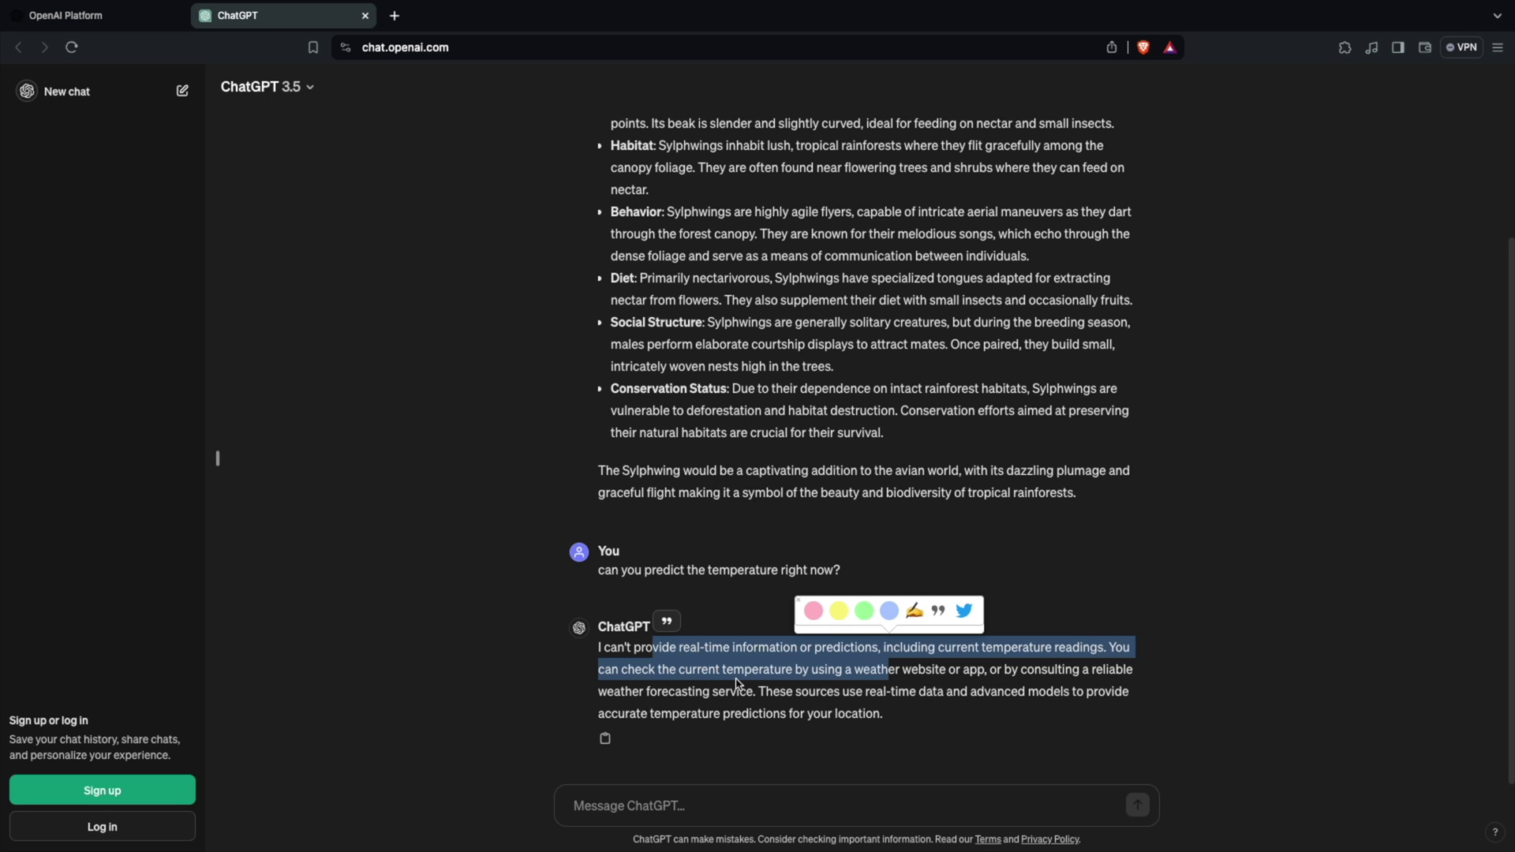
left_click(661, 793)
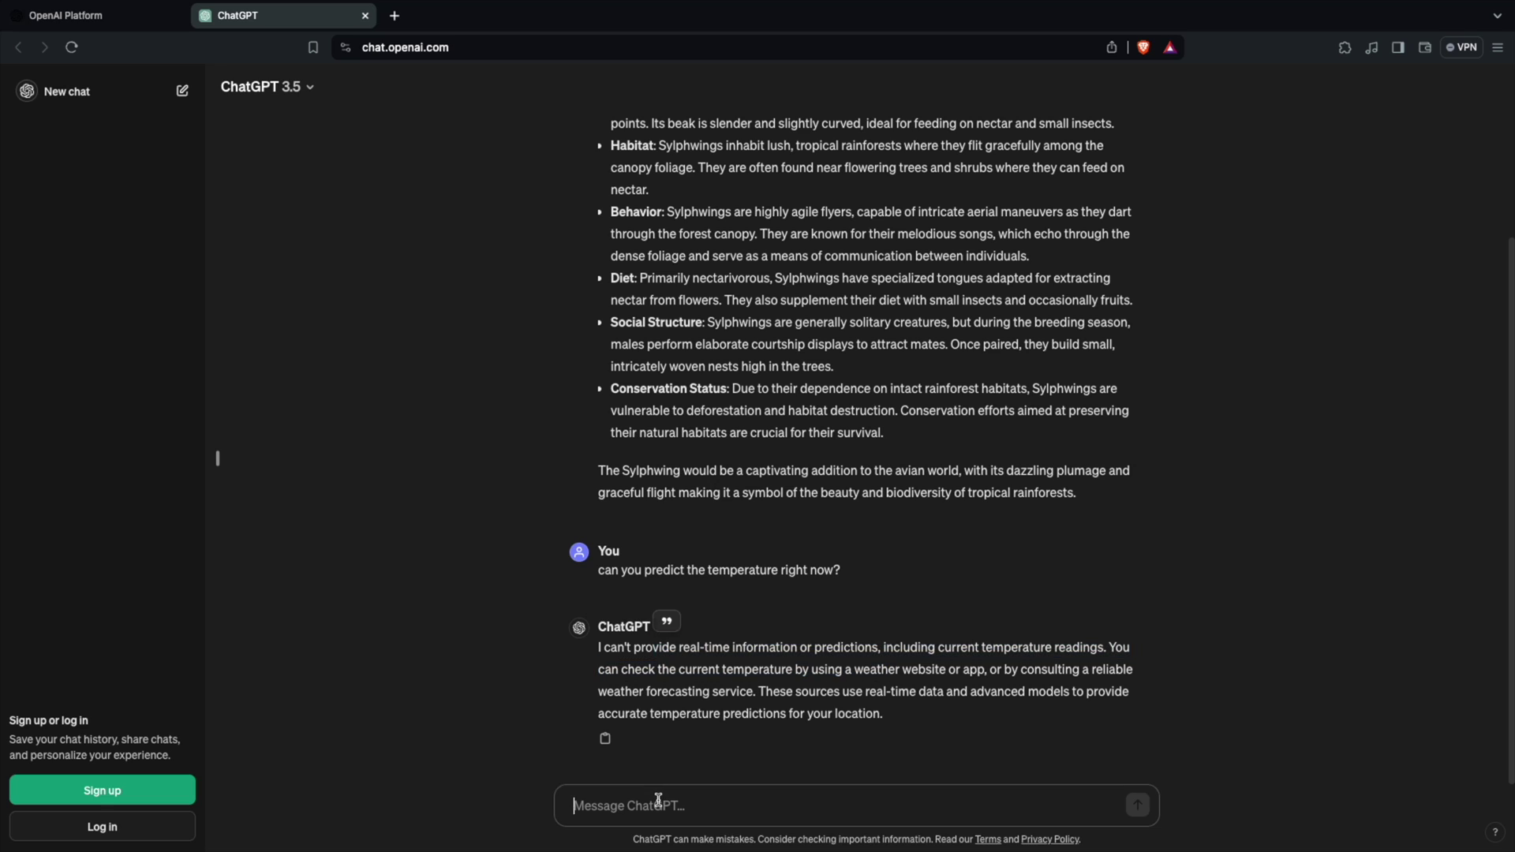
type("It feel")
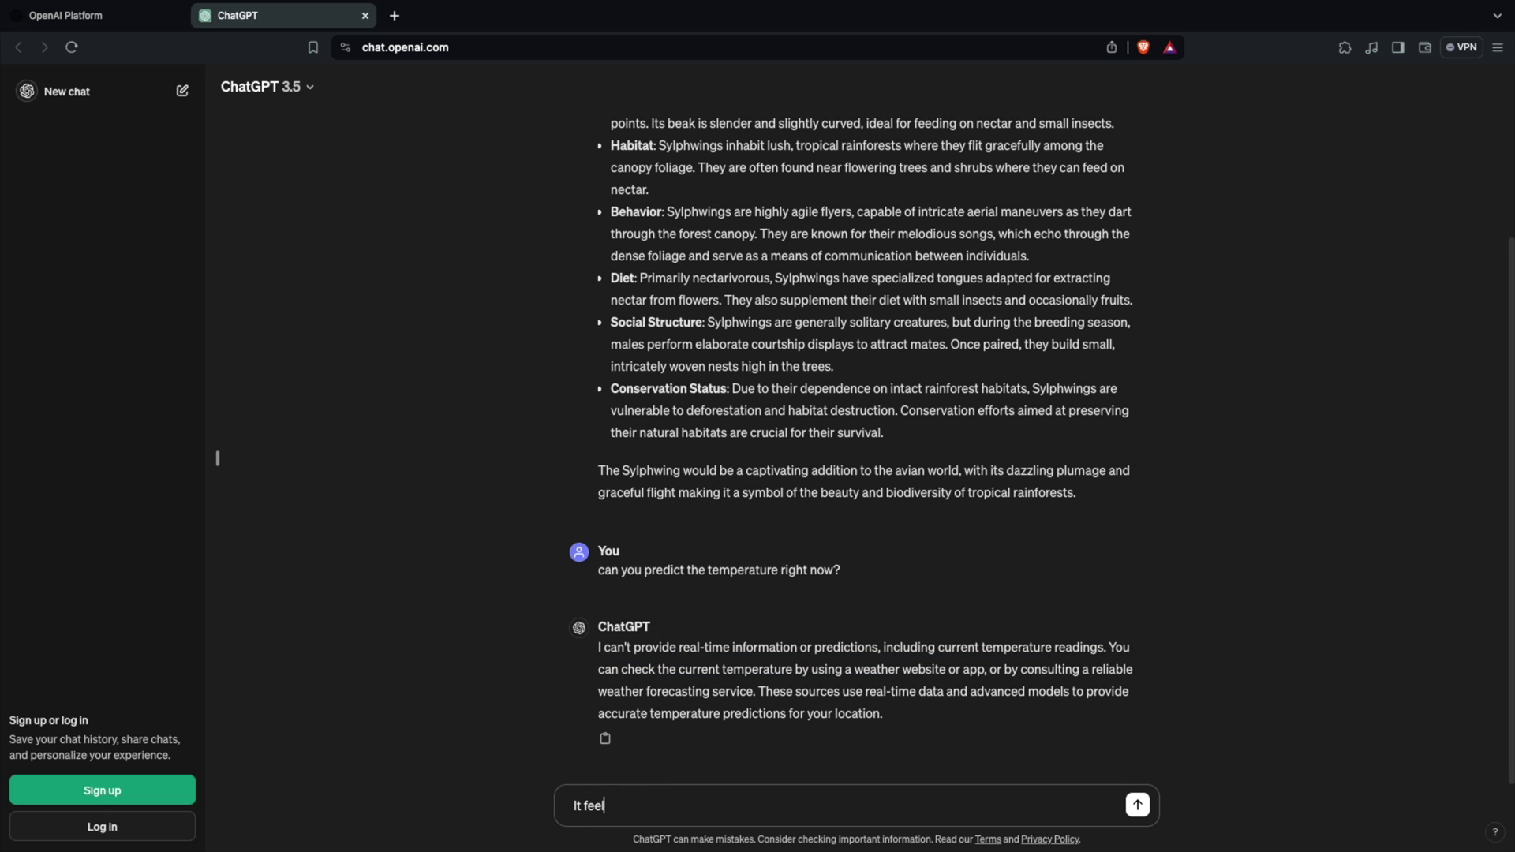
type("s bit cold here. can you predict the temp")
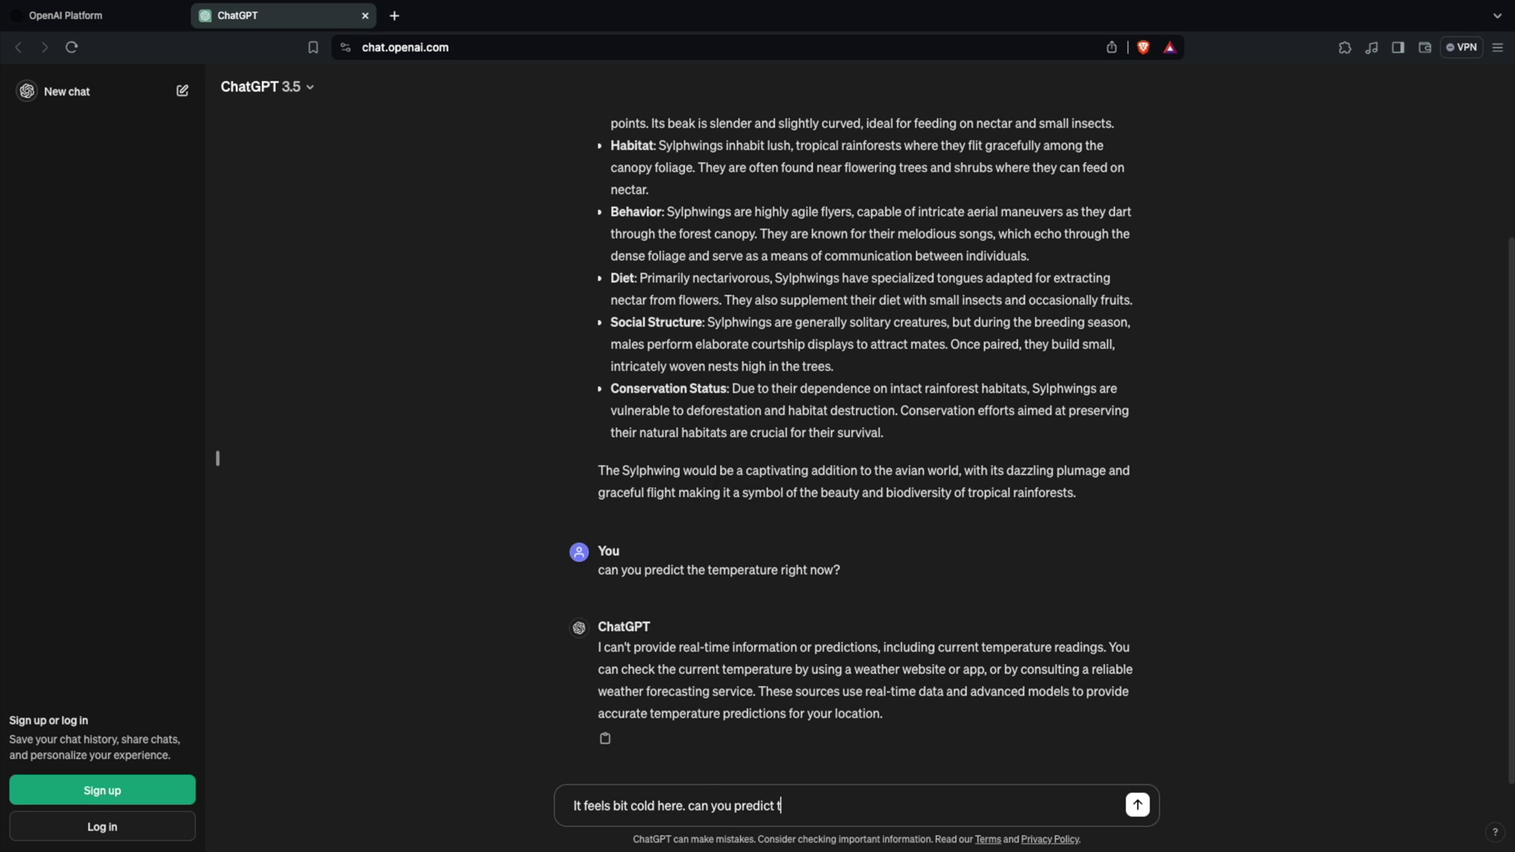
type("erature")
key("Return")
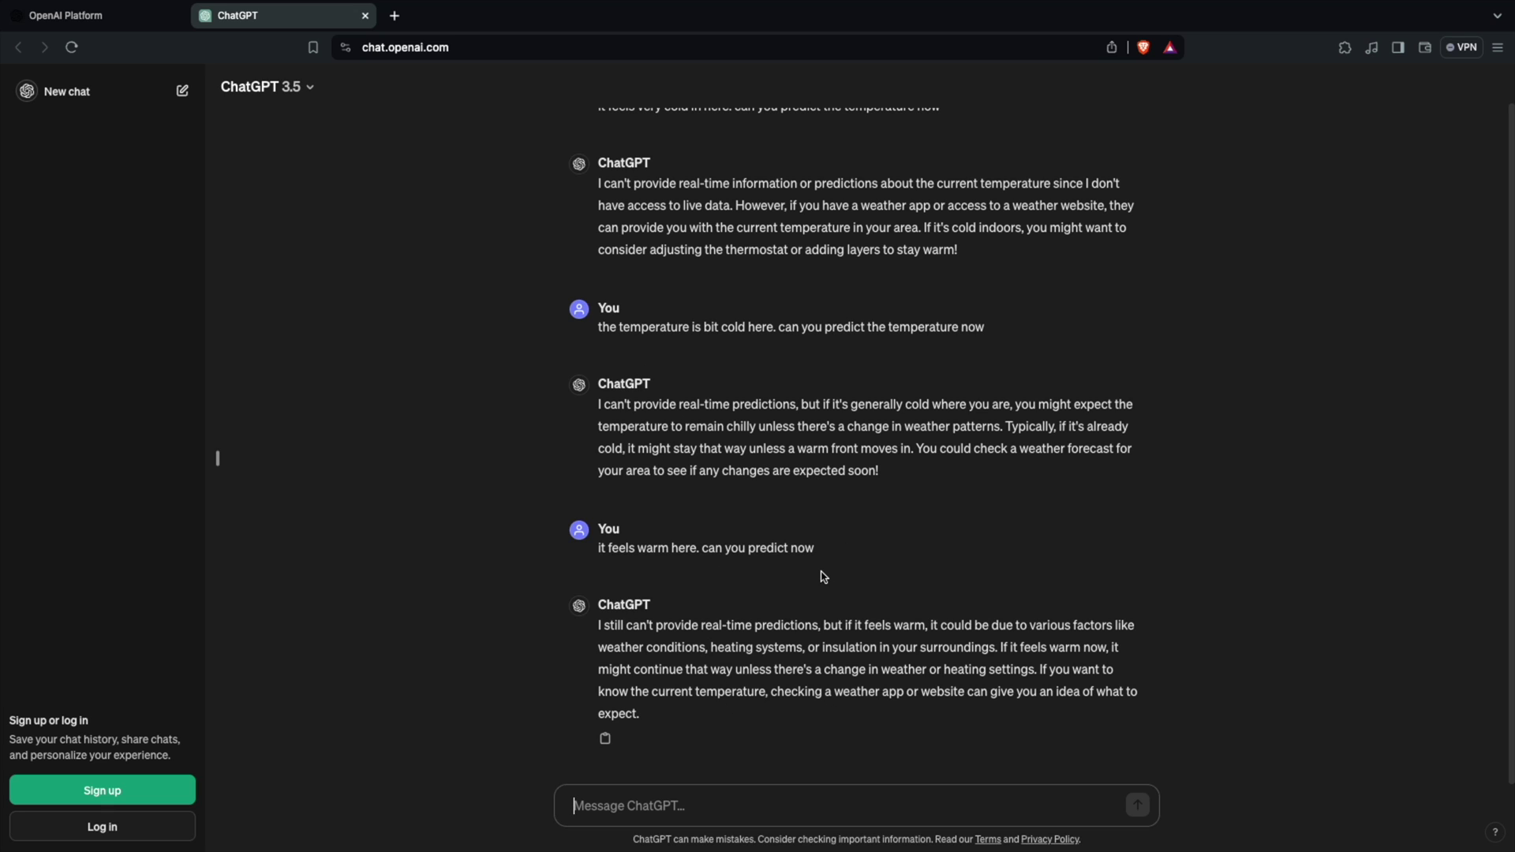
Review the reply to the "temperature is bit cold here" prompt and advance past the One-Shot Learning slide.
left_click(599, 408)
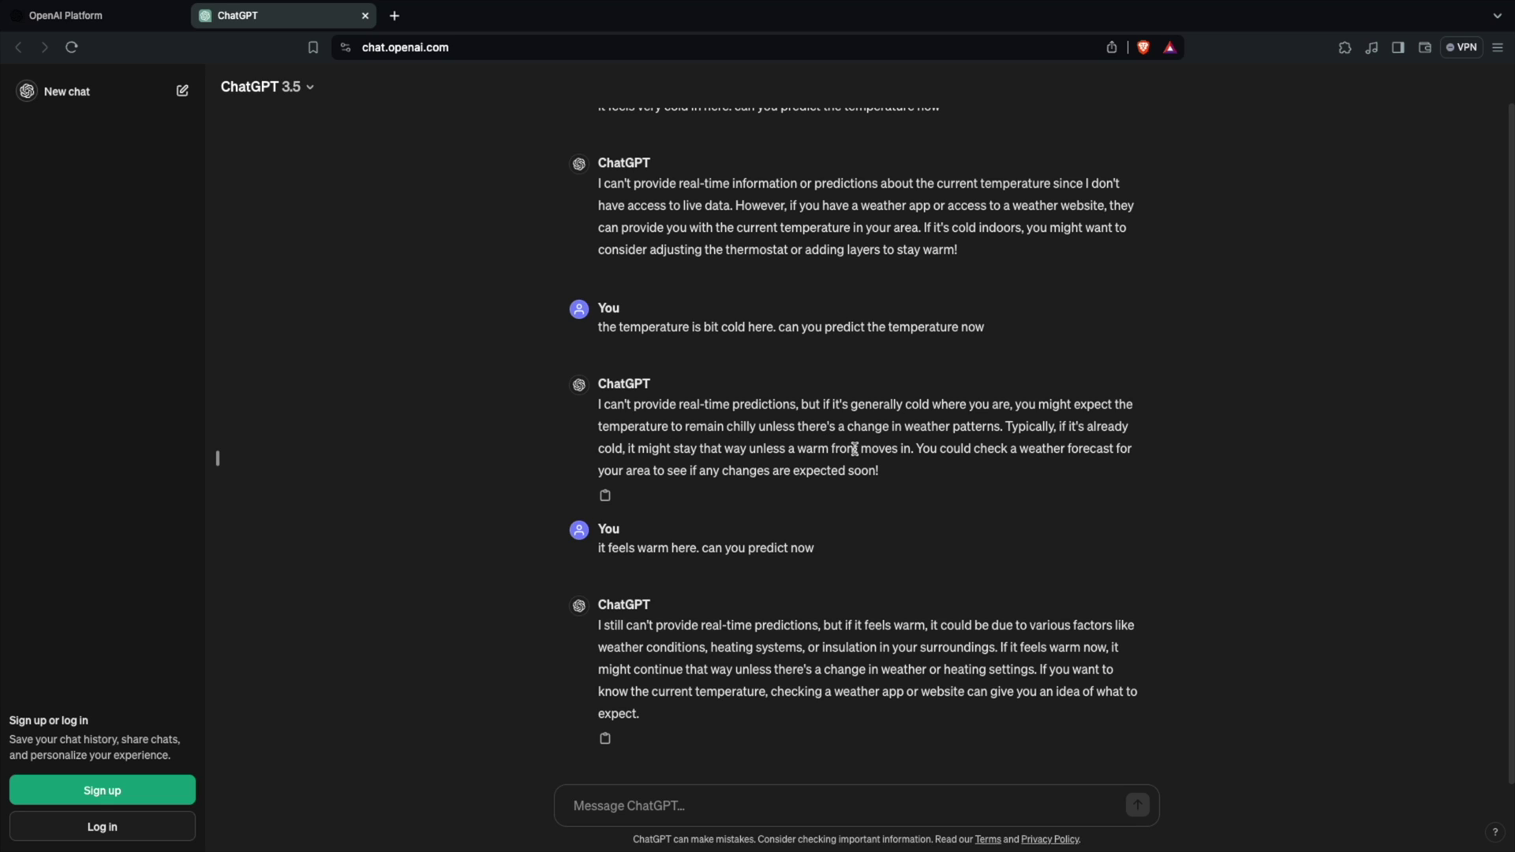
left_click_drag(1001, 427, 515, 381)
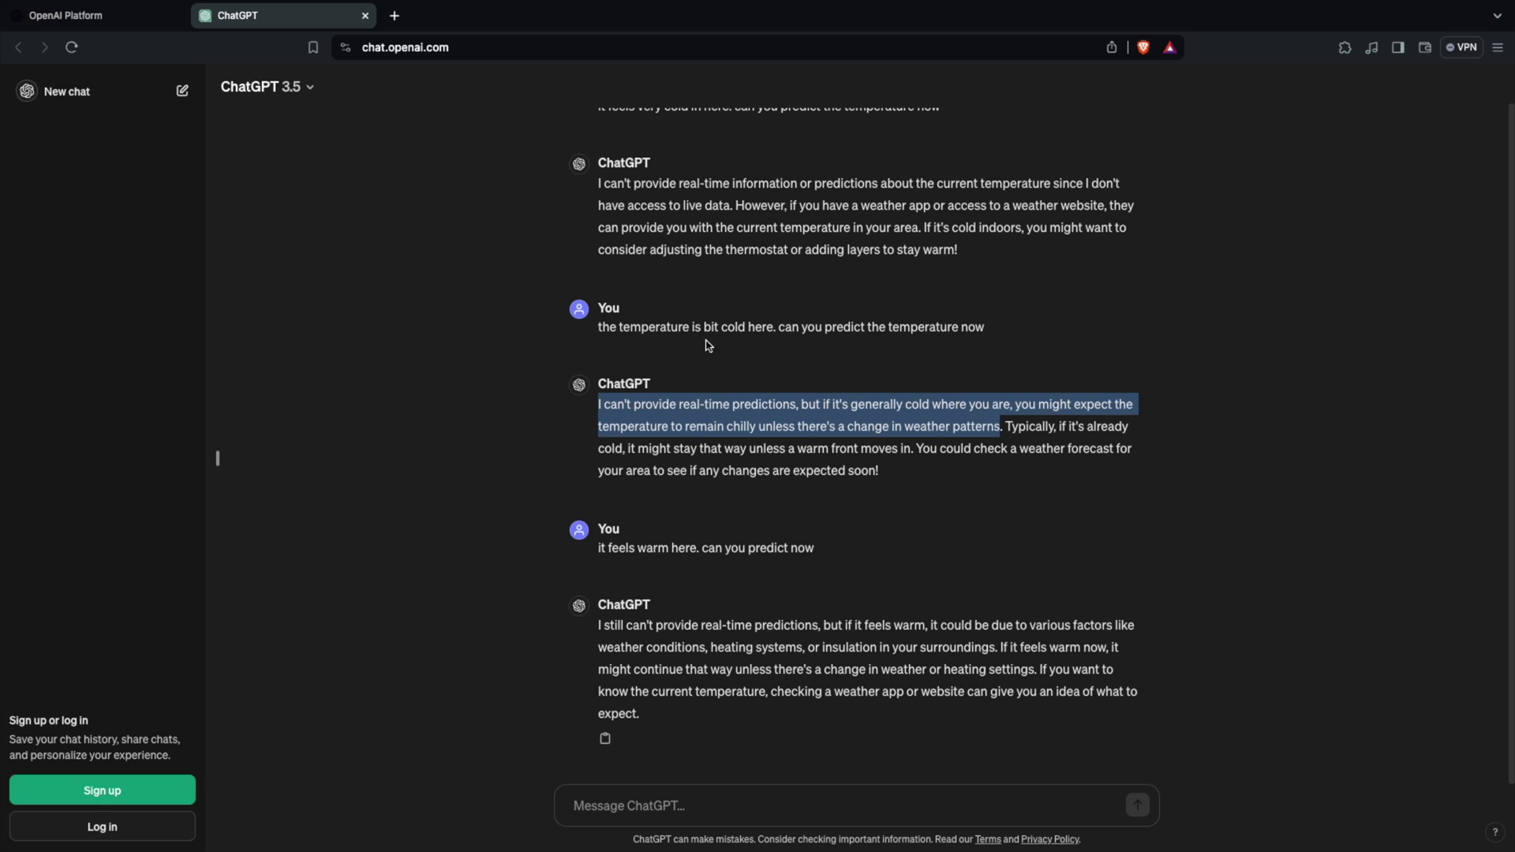
right_click(756, 327)
left_click_drag(780, 328, 644, 315)
left_click(620, 328)
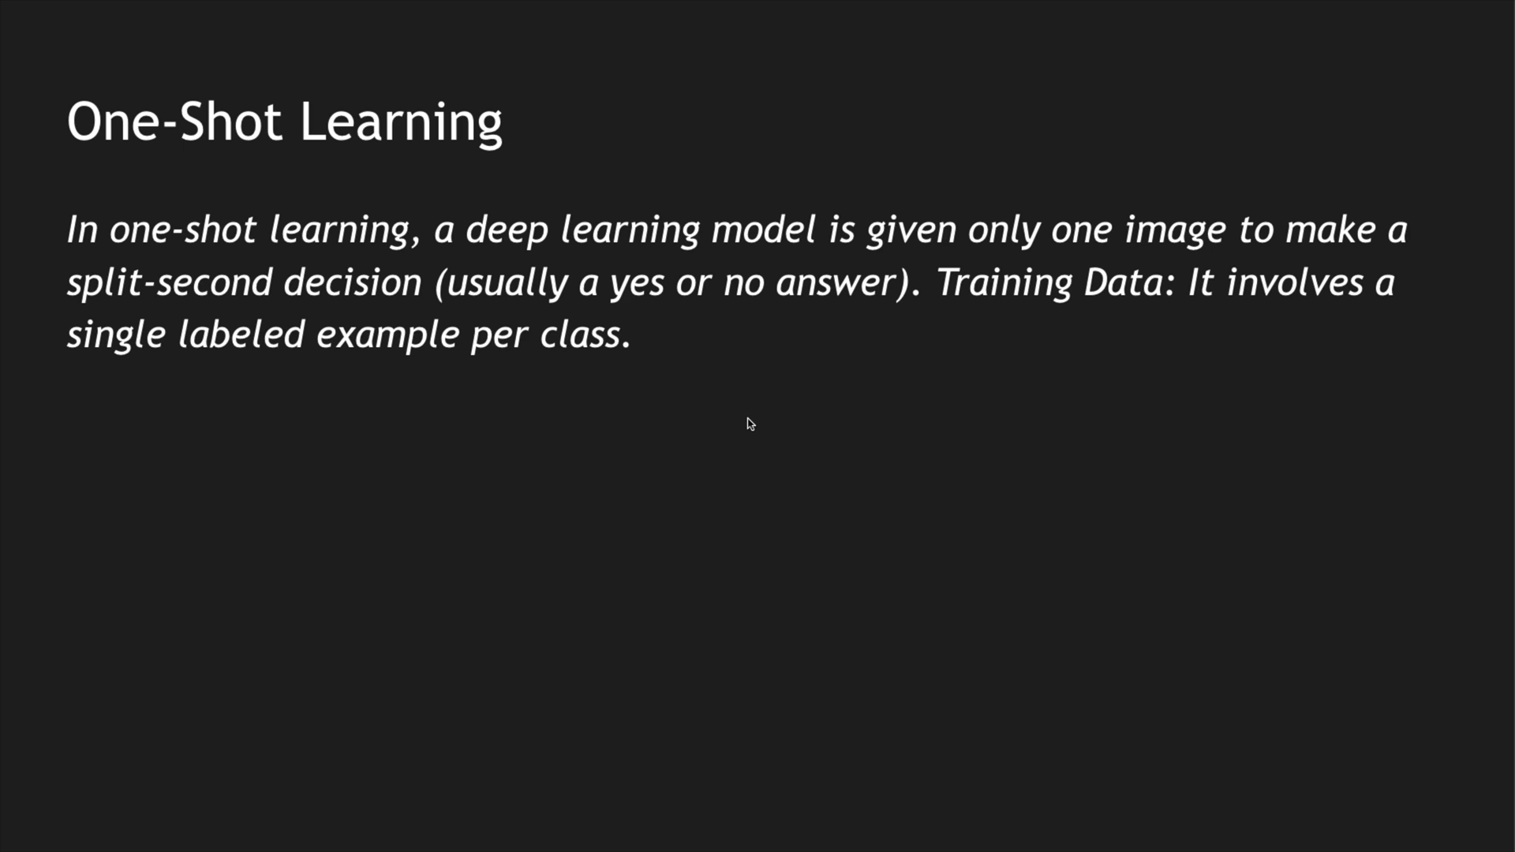
key("Right")
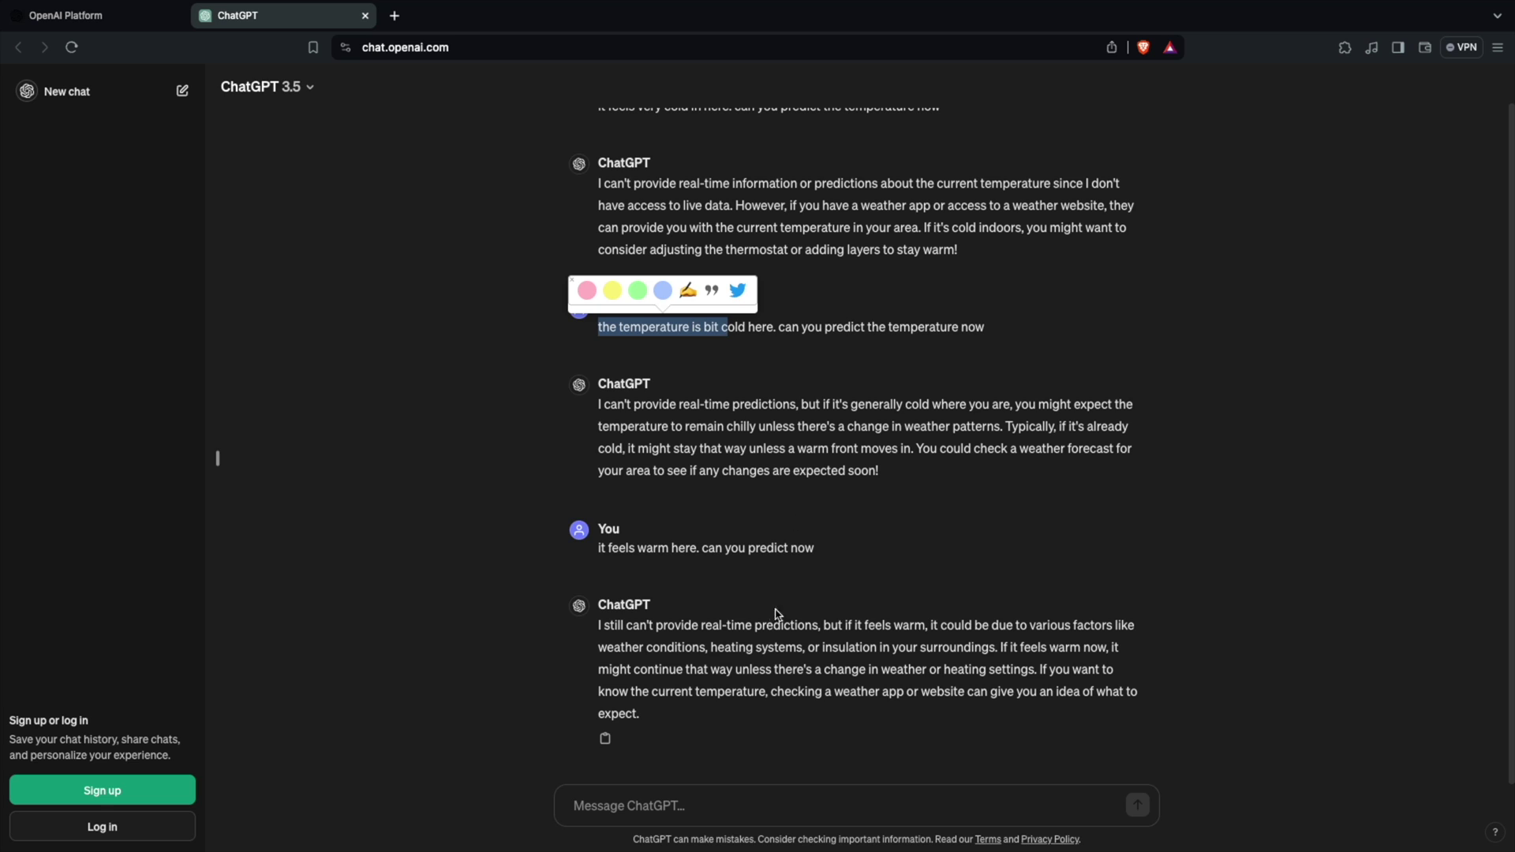
Send ChatGPT the prompt "it feels like 10 degrees here. can you predict the temperature now".
left_click(727, 793)
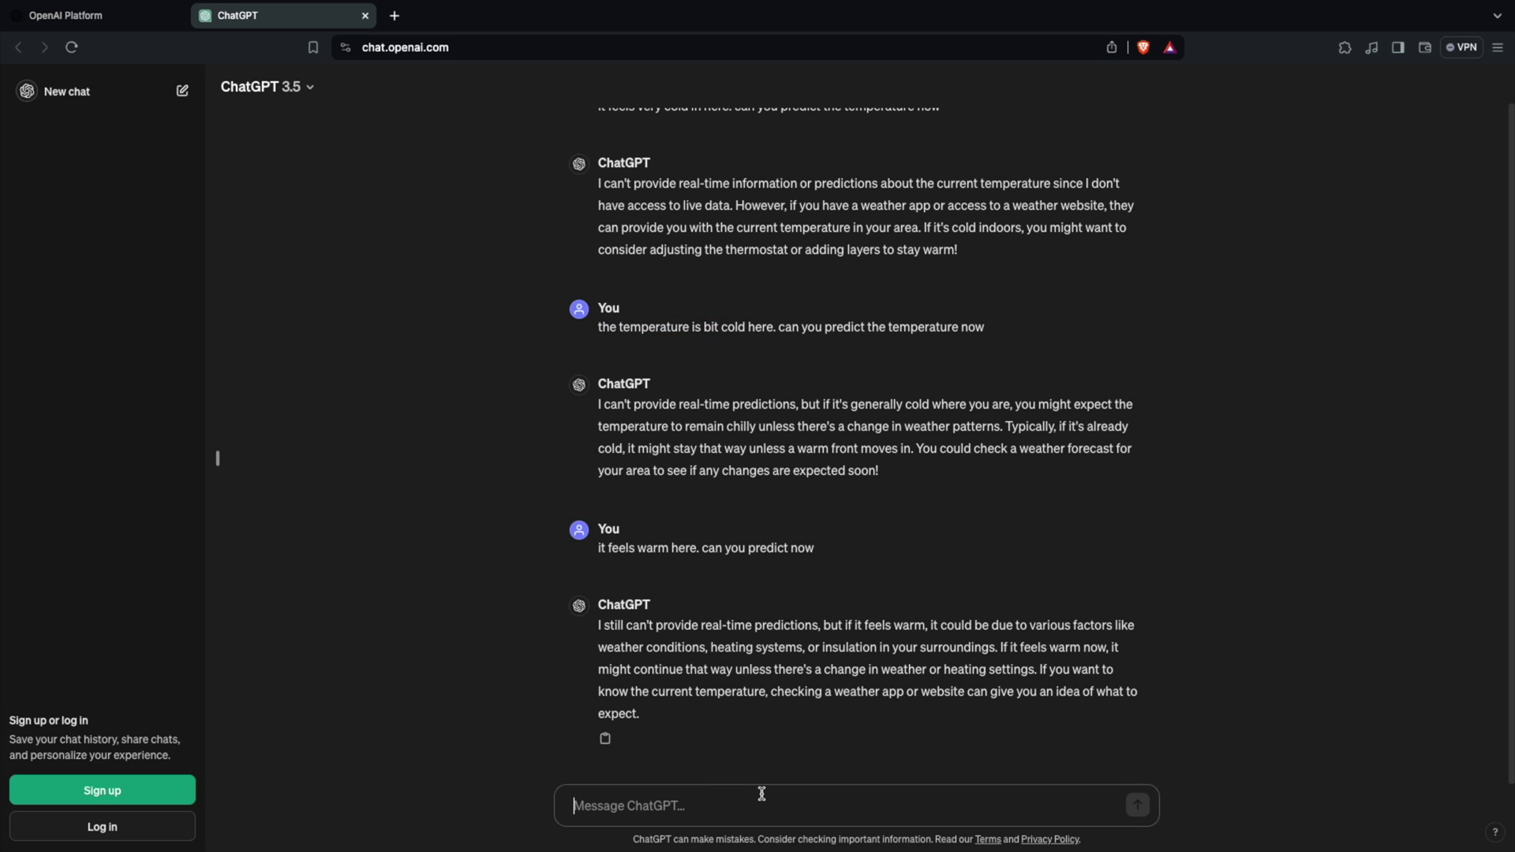
type("it")
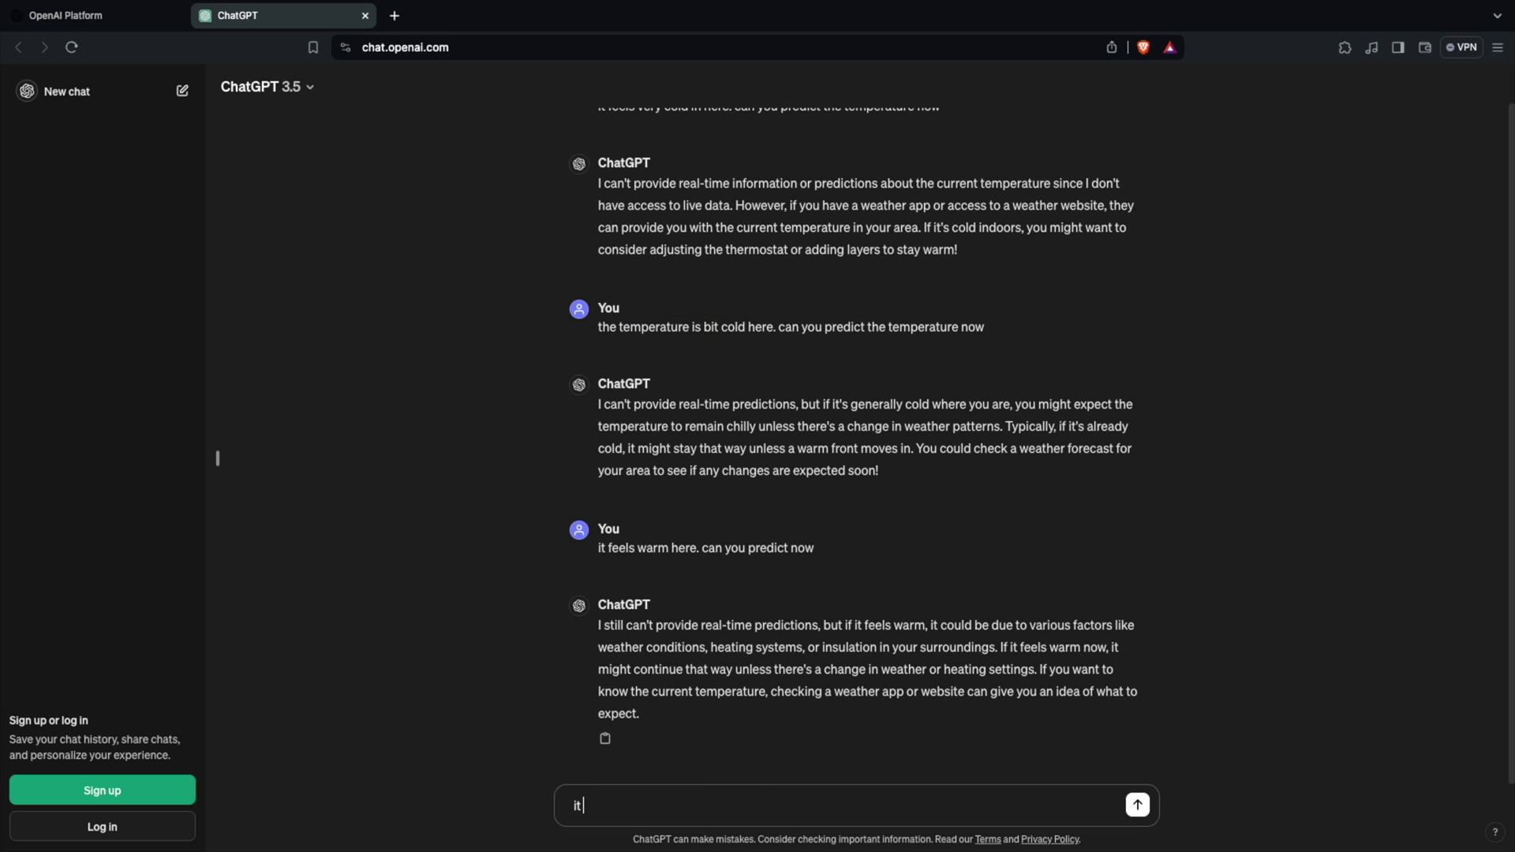
type(" feels like 10 degrees here. can you pret")
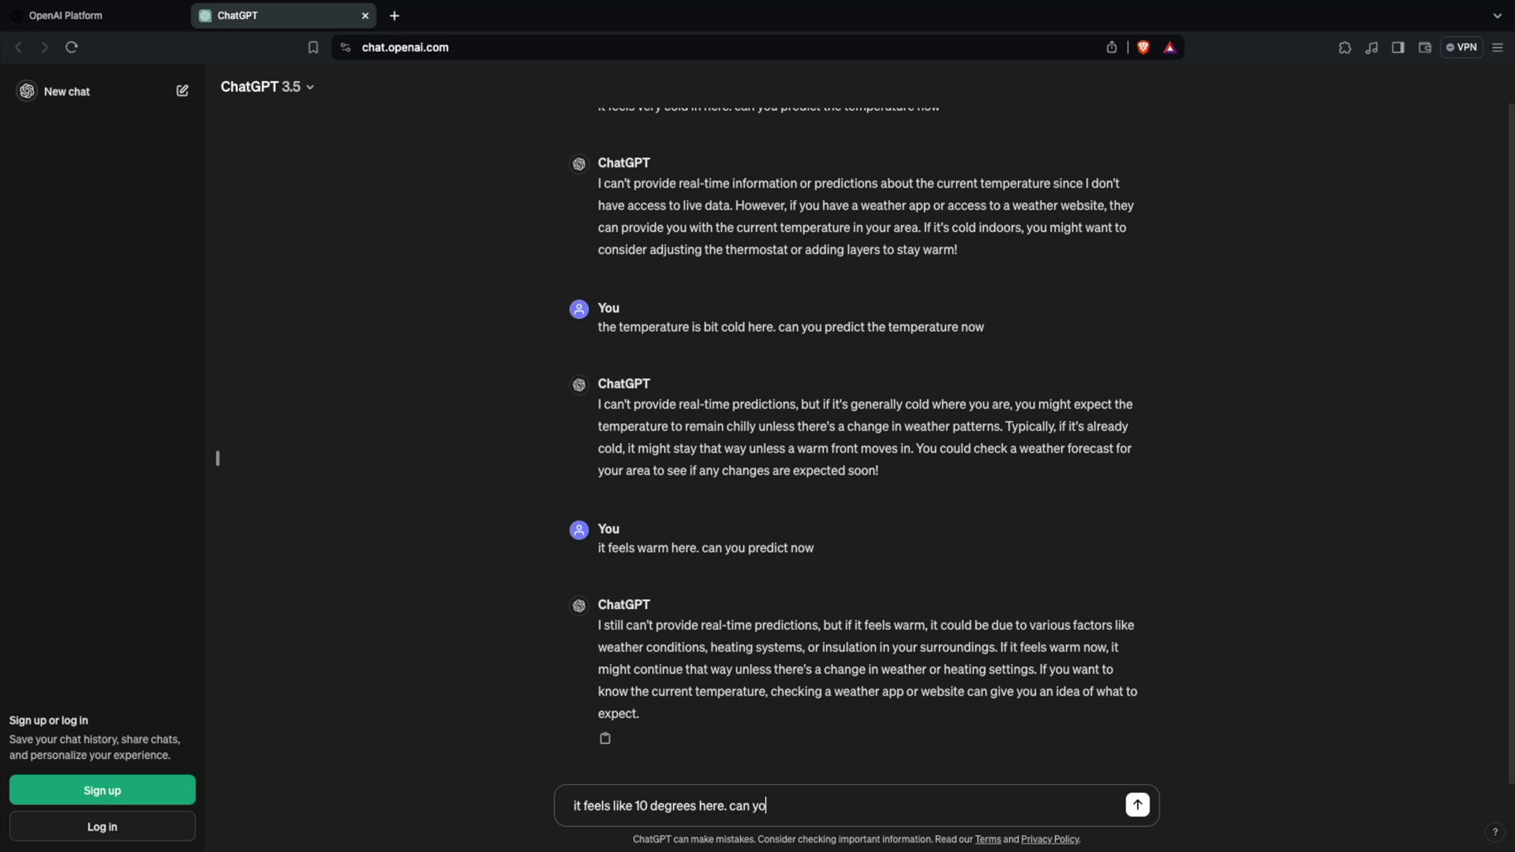
key("BackSpace")
type("dict the temperature now")
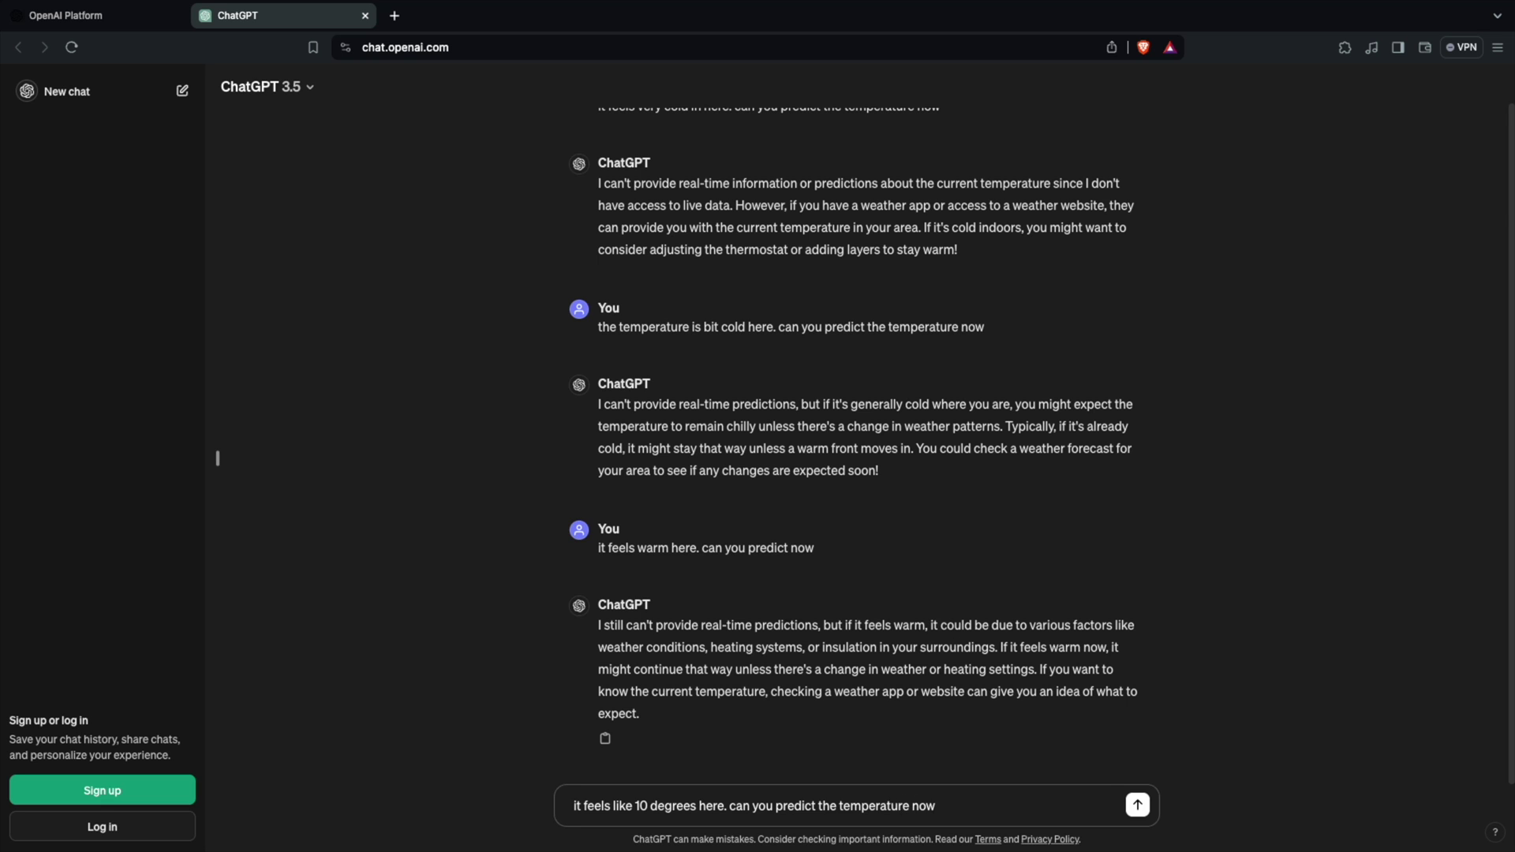
key("Return")
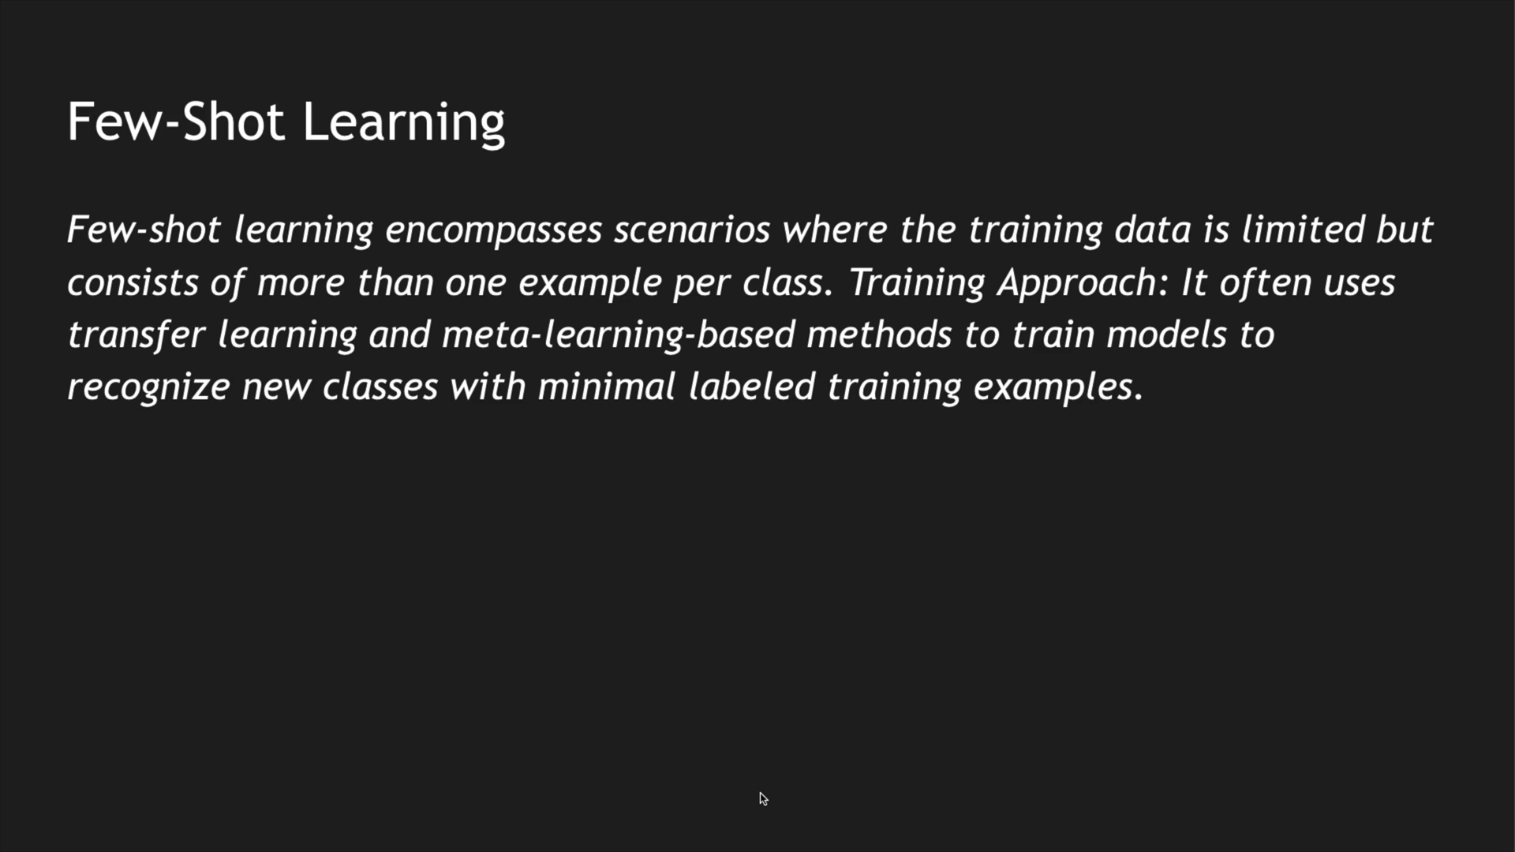
Advance the presentation from the Few-Shot Learning slide to the "Tokens, BPE, Vectors" slide.
key("Right")
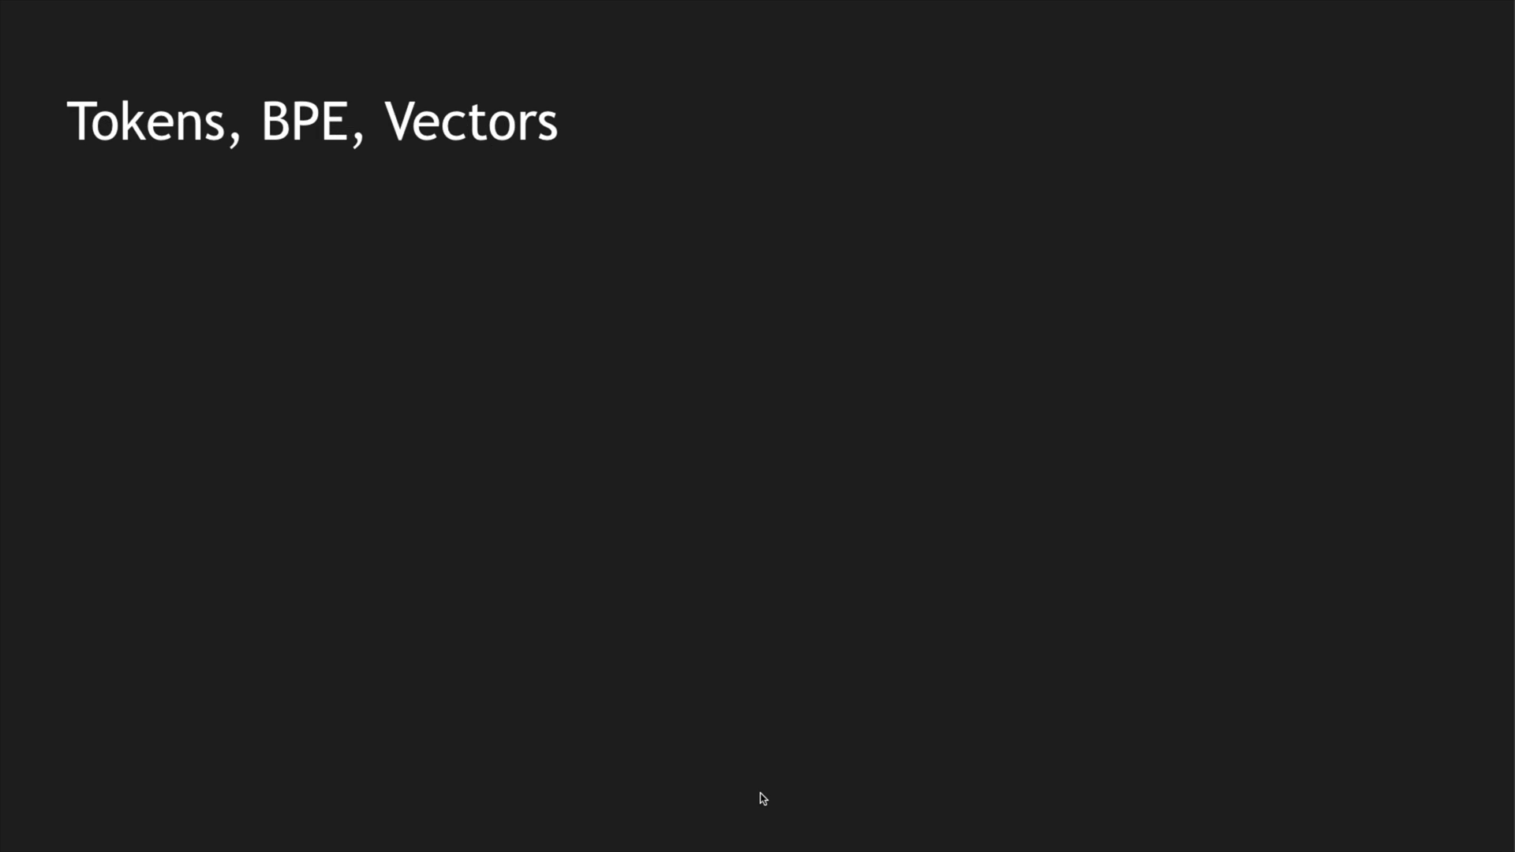